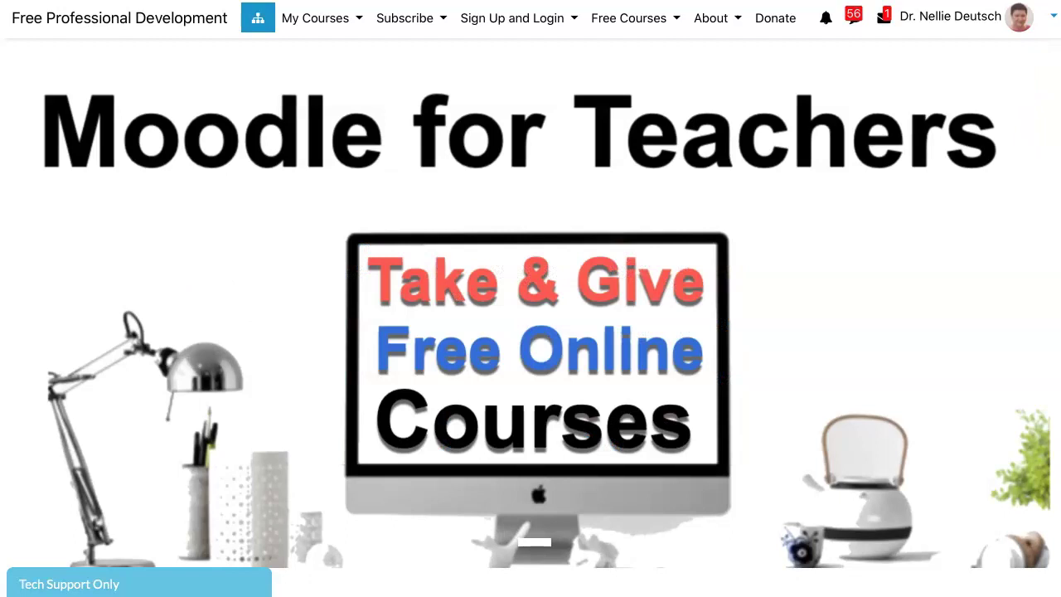
Go to the Self-Care for Educators course from the My Courses dropdown list
{"action": "left_click", "coordinate": [314, 17]}
{"action": "scroll", "coordinate": [464, 315], "scroll_direction": "down", "scroll_amount": 3}
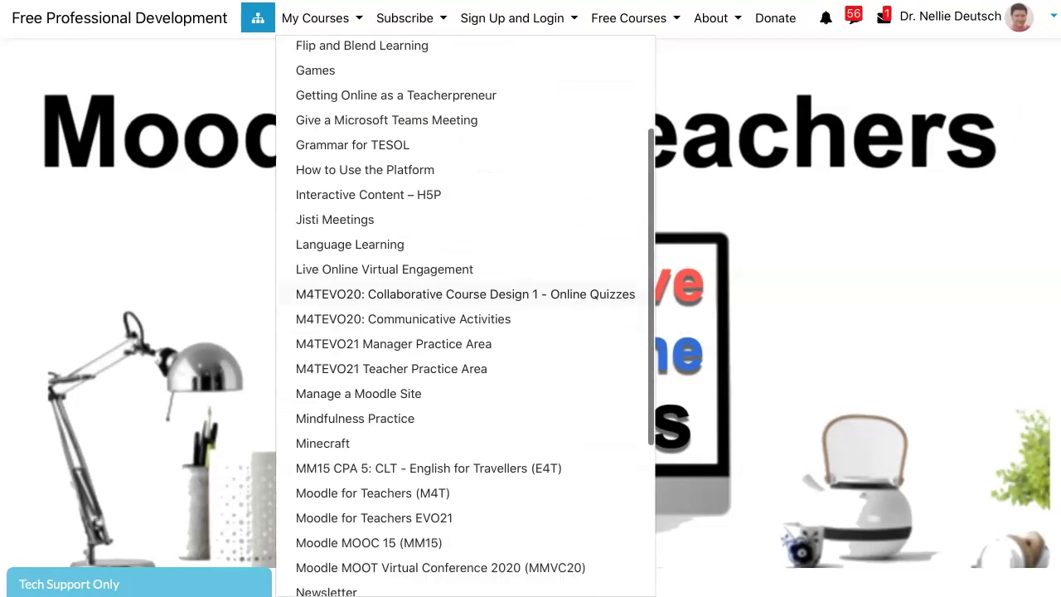
{"action": "scroll", "coordinate": [389, 480], "scroll_direction": "down", "scroll_amount": 4}
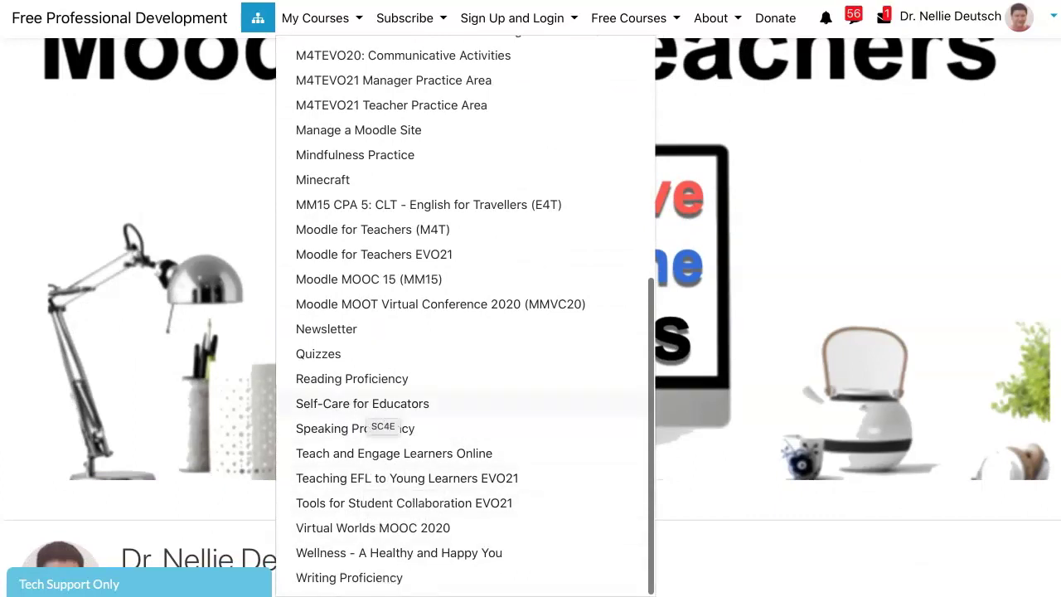
{"action": "left_click", "coordinate": [364, 404]}
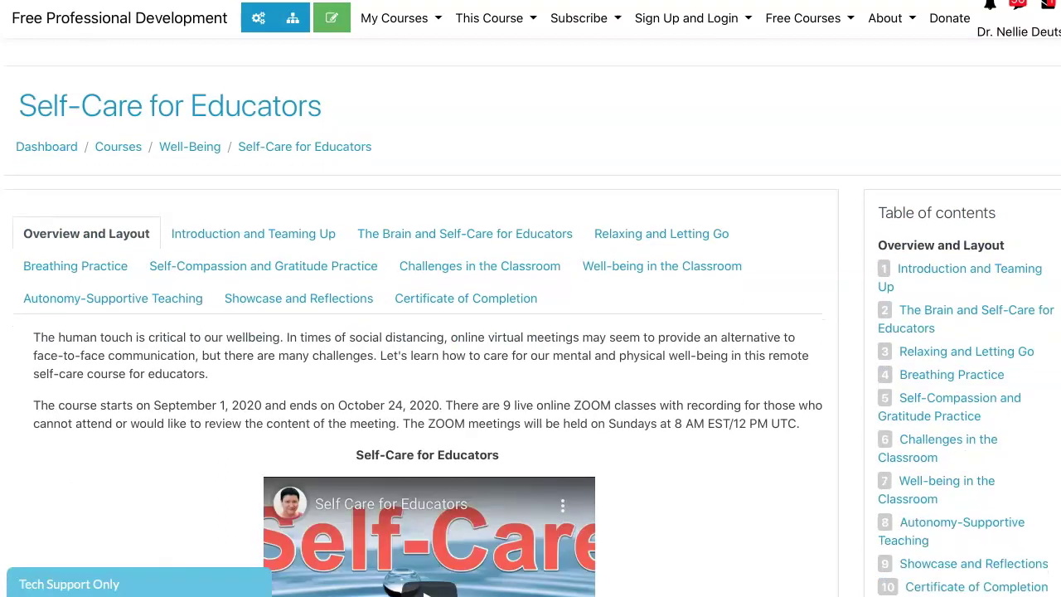
{"action": "scroll", "coordinate": [530, 331], "scroll_direction": "down", "scroll_amount": 3}
{"action": "scroll", "coordinate": [804, 107], "scroll_direction": "down", "scroll_amount": 2}
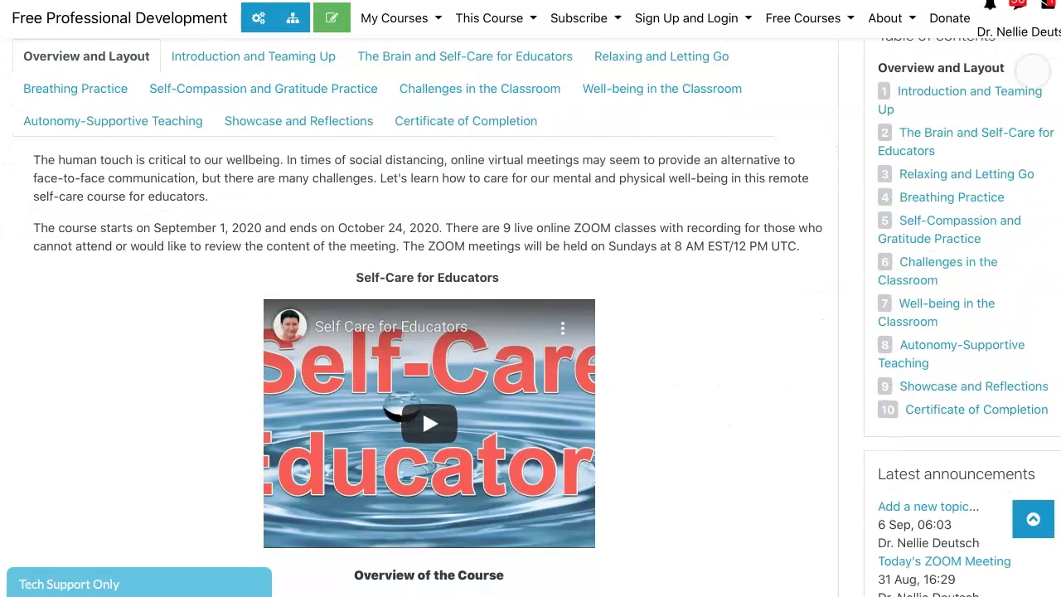
{"action": "scroll", "coordinate": [1032, 72], "scroll_direction": "up", "scroll_amount": 1}
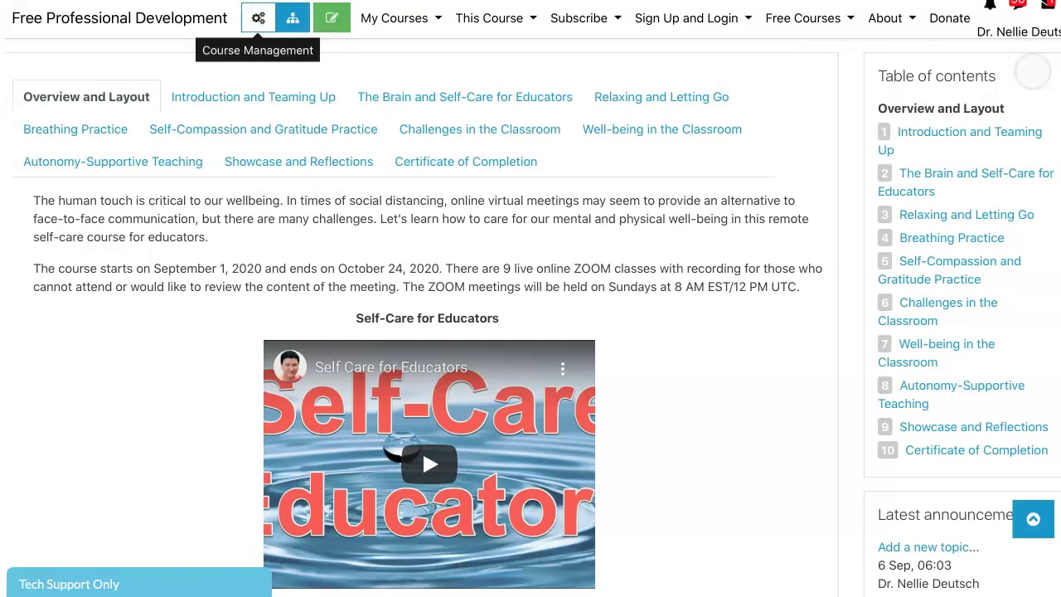
{"action": "scroll", "coordinate": [1032, 72], "scroll_direction": "down", "scroll_amount": 5}
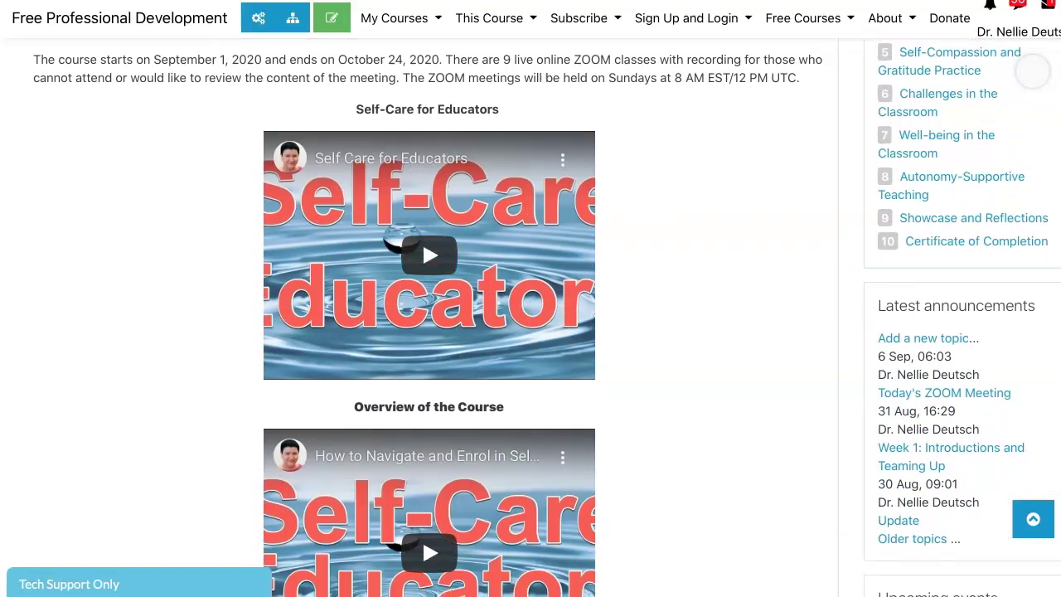
{"action": "scroll", "coordinate": [1032, 72], "scroll_direction": "down", "scroll_amount": 8}
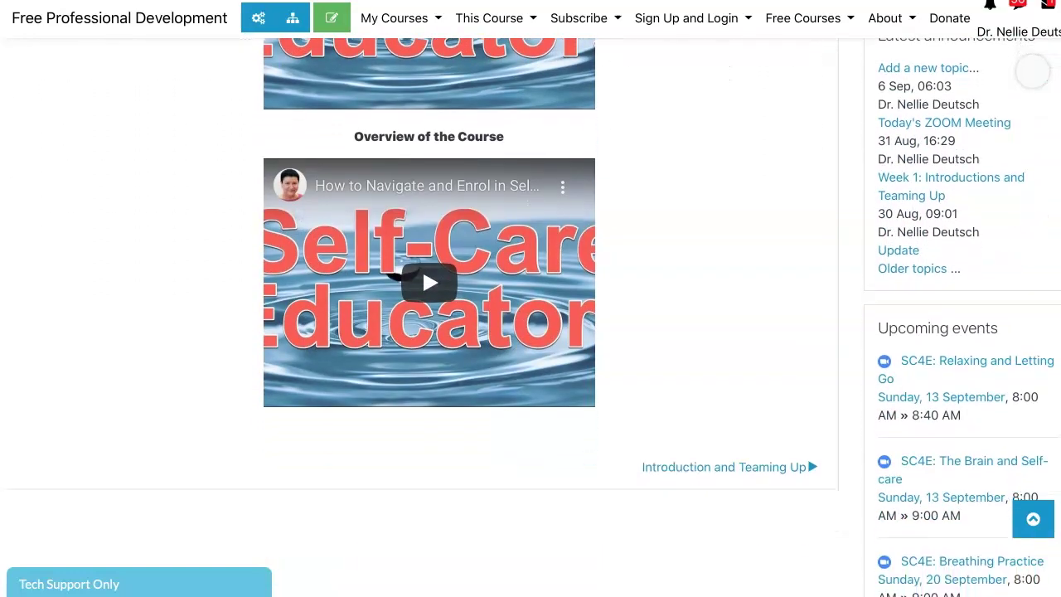
{"action": "scroll", "coordinate": [1032, 72], "scroll_direction": "down", "scroll_amount": 10}
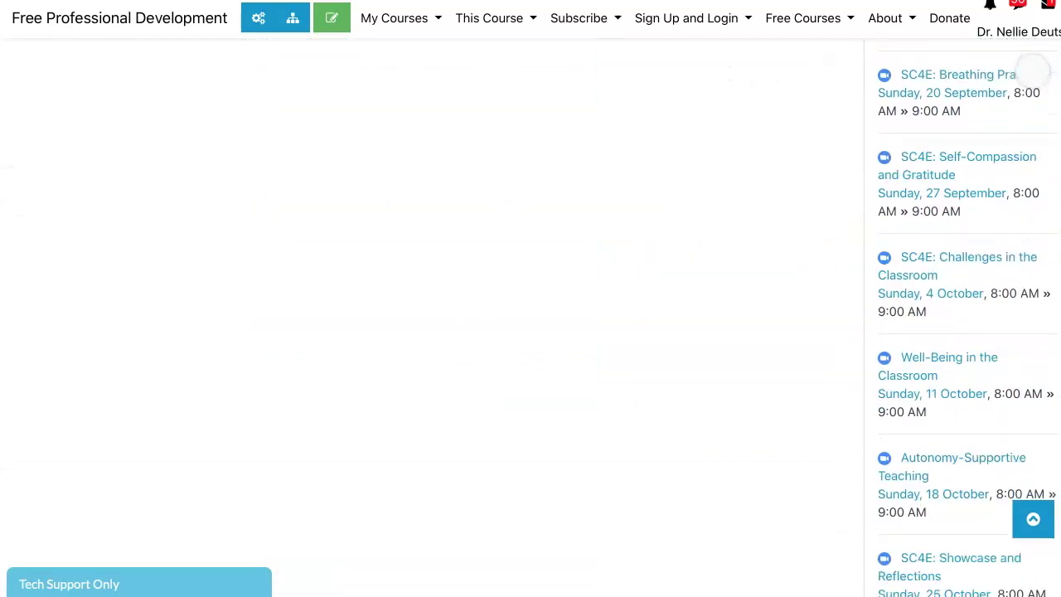
{"action": "scroll", "coordinate": [1031, 72], "scroll_direction": "down", "scroll_amount": 9}
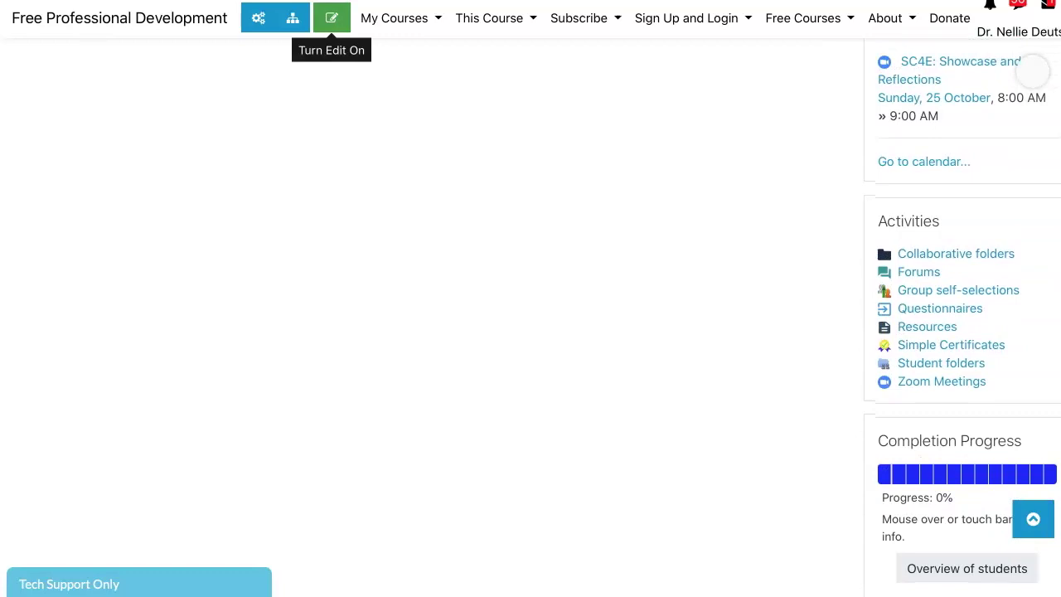
Turn editing on for the course and go to its Forums overview page
{"action": "left_click", "coordinate": [332, 18]}
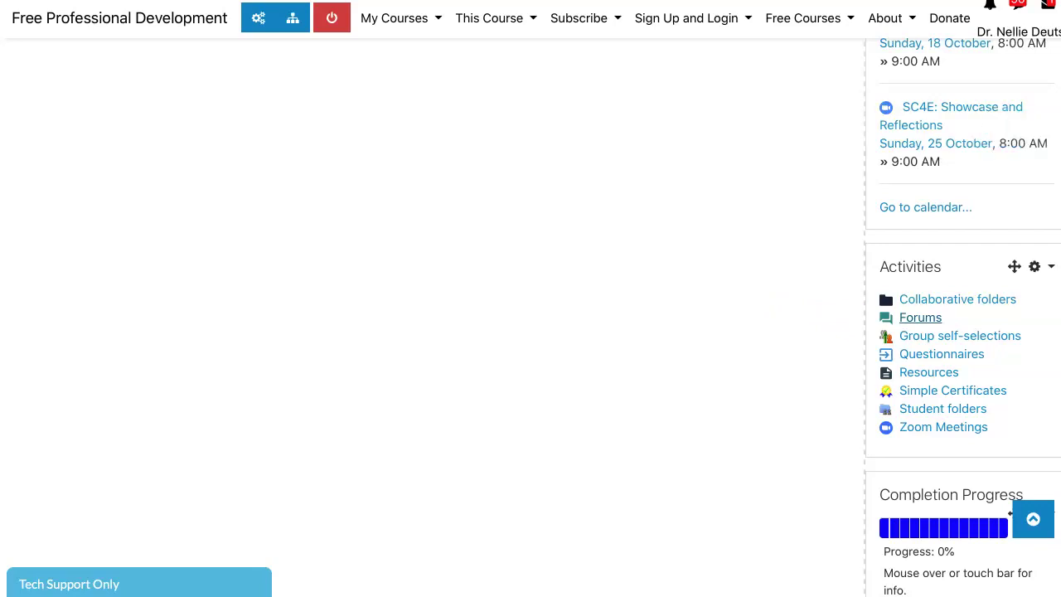
{"action": "left_click", "coordinate": [920, 318]}
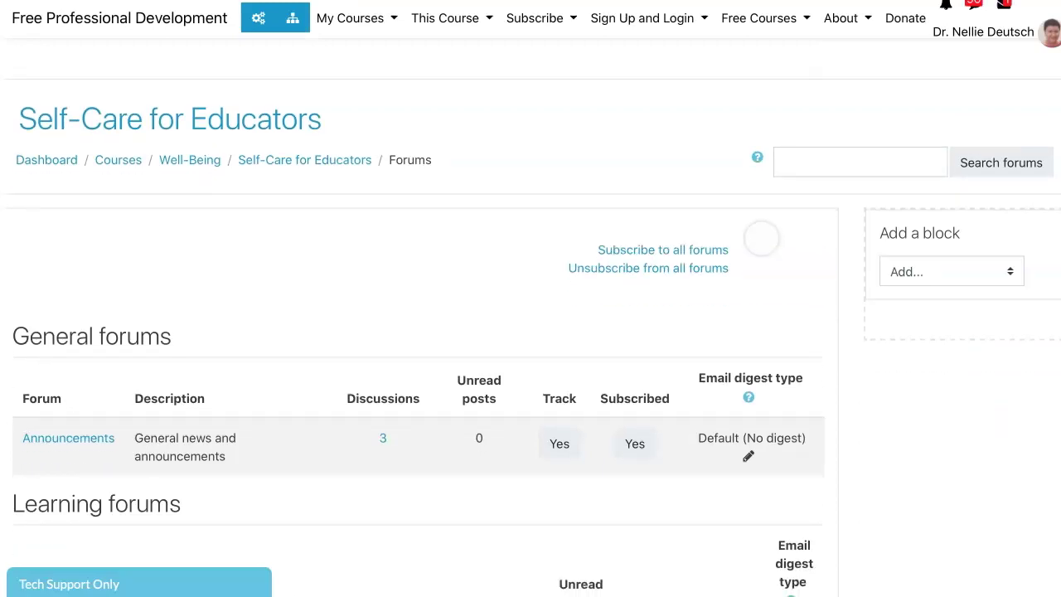
Scroll through the course Forums list to review each forum's Subscribed status
{"action": "scroll", "coordinate": [533, 323], "scroll_direction": "down", "scroll_amount": 1}
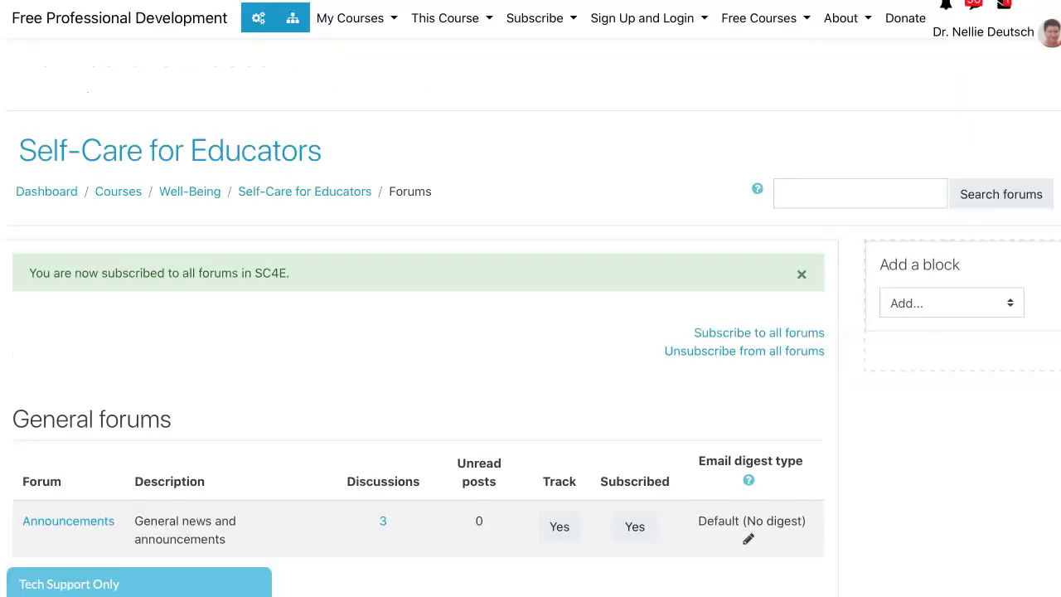
{"action": "scroll", "coordinate": [530, 331], "scroll_direction": "down", "scroll_amount": 1}
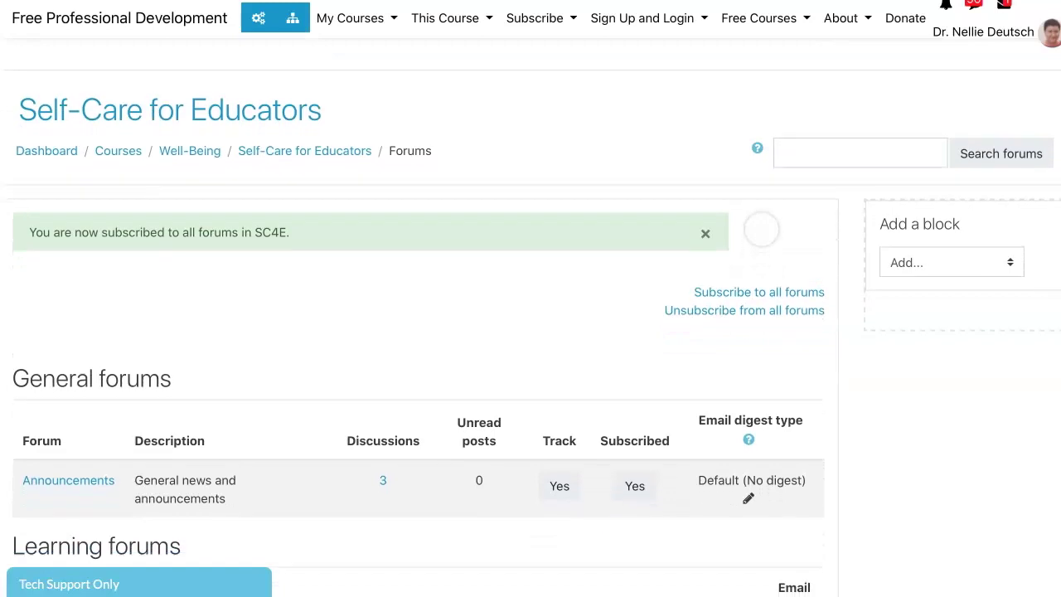
{"action": "scroll", "coordinate": [530, 331], "scroll_direction": "down", "scroll_amount": 1}
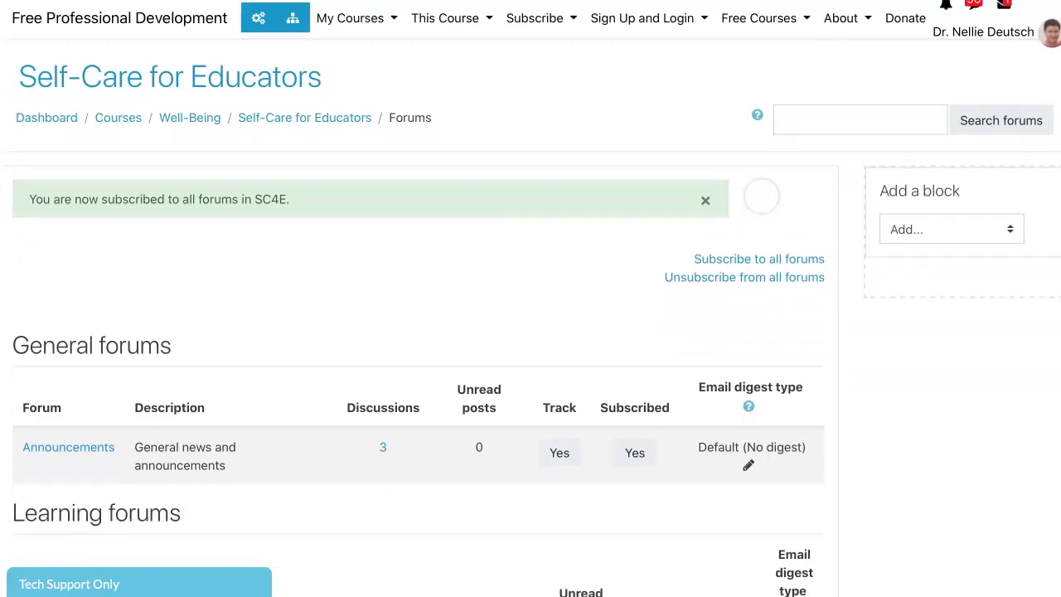
{"action": "scroll", "coordinate": [531, 331], "scroll_direction": "down", "scroll_amount": 5}
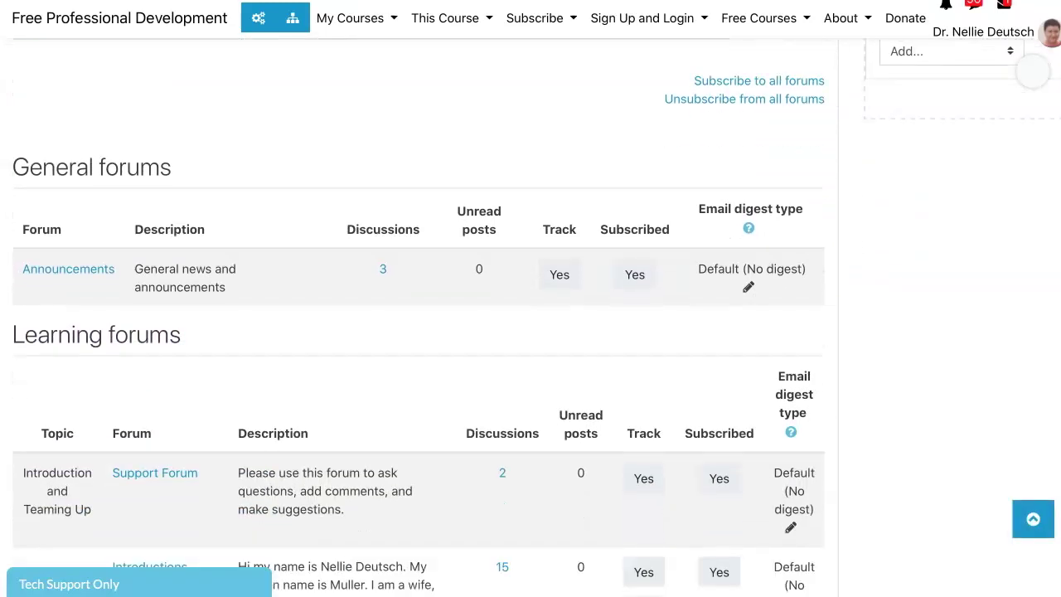
{"action": "scroll", "coordinate": [530, 331], "scroll_direction": "up", "scroll_amount": 6}
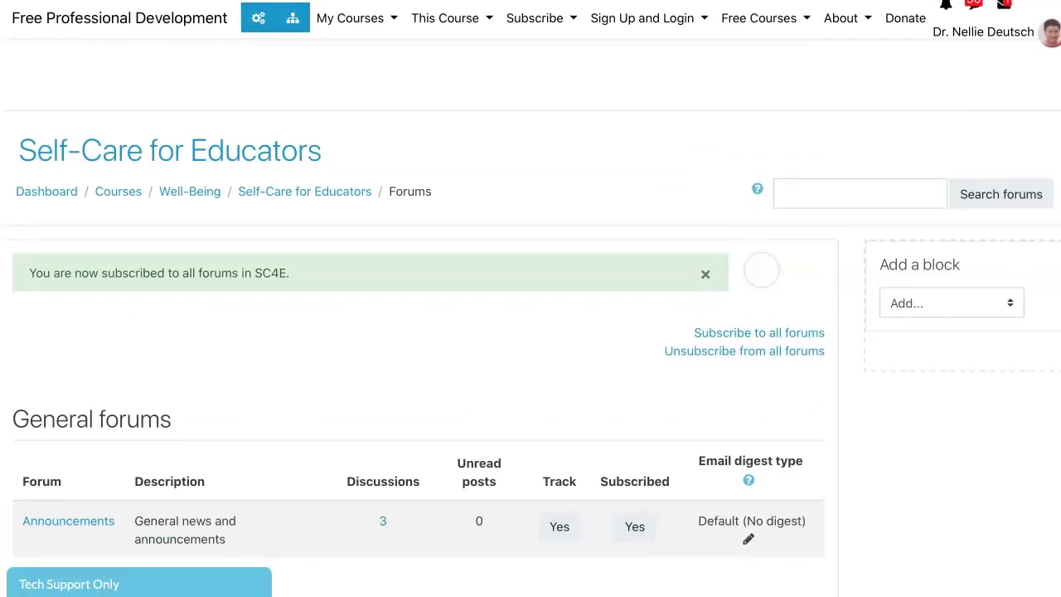
{"action": "scroll", "coordinate": [530, 332], "scroll_direction": "down", "scroll_amount": 3}
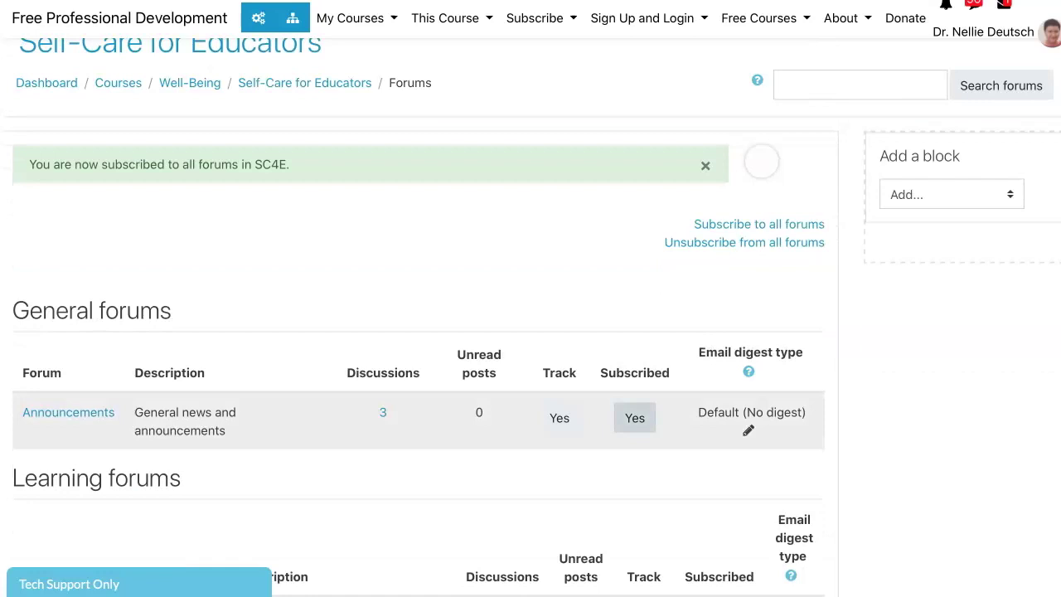
{"action": "scroll", "coordinate": [531, 332], "scroll_direction": "down", "scroll_amount": 3}
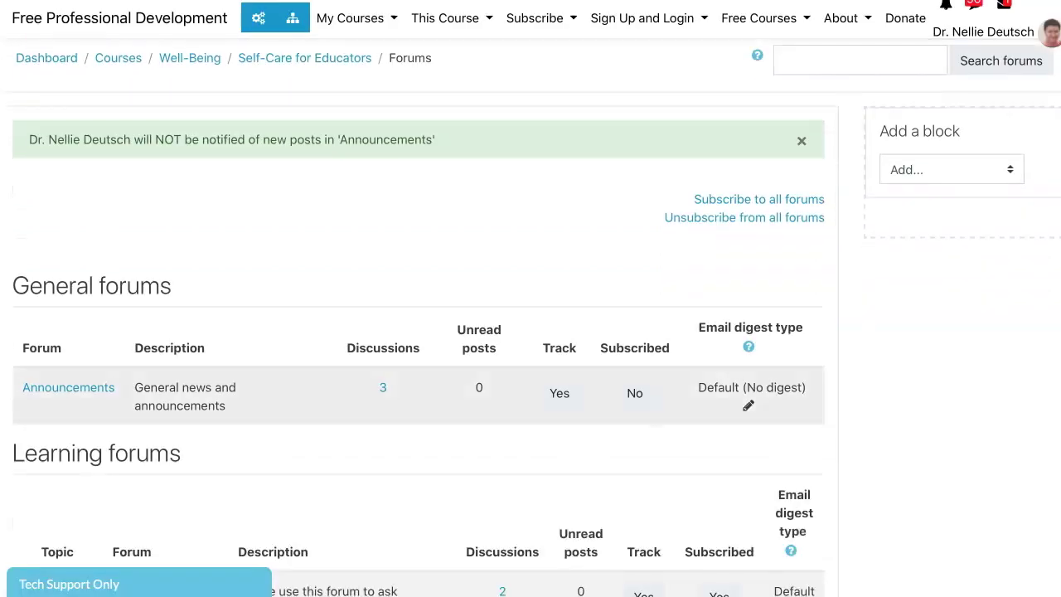
Resubscribe to Announcements so every listed forum shows Subscribed Yes, then review the Learning forums
{"action": "left_click", "coordinate": [761, 136]}
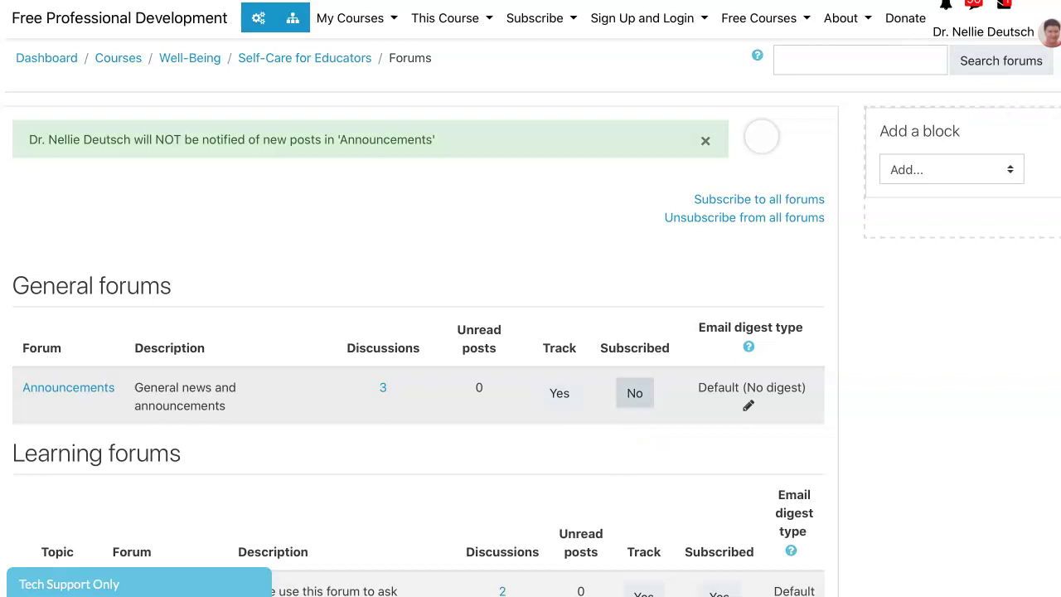
{"action": "left_click", "coordinate": [634, 393]}
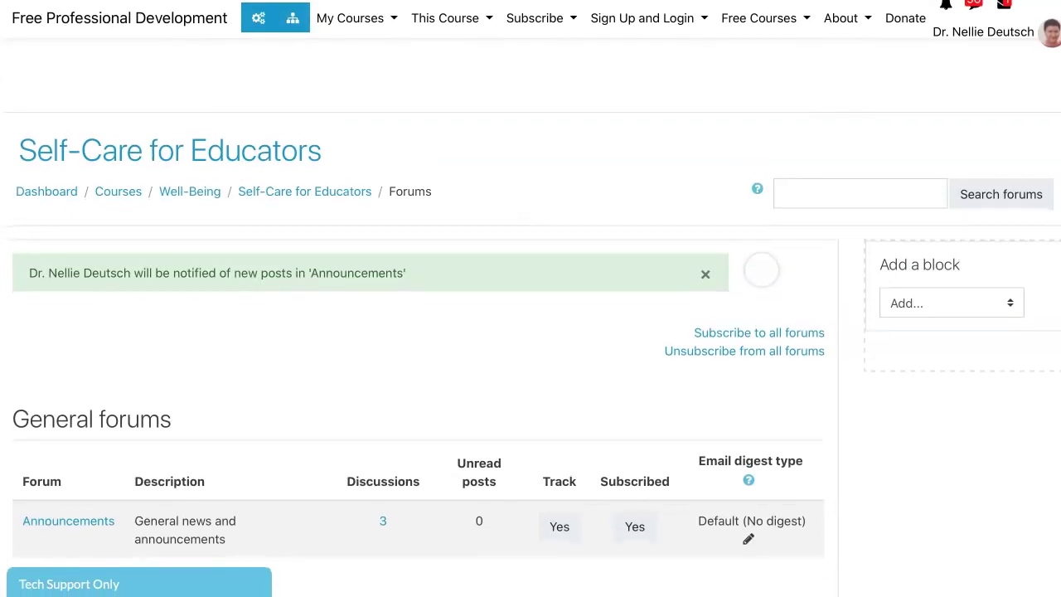
{"action": "scroll", "coordinate": [530, 332], "scroll_direction": "down", "scroll_amount": 2}
{"action": "scroll", "coordinate": [531, 332], "scroll_direction": "up", "scroll_amount": 2}
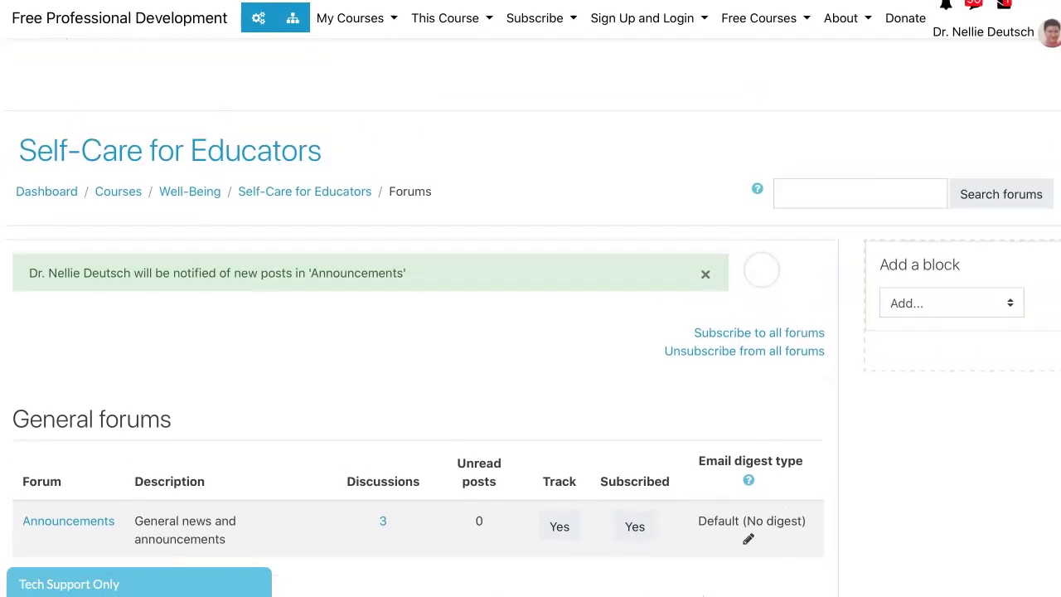
{"action": "scroll", "coordinate": [761, 269], "scroll_direction": "down", "scroll_amount": 5}
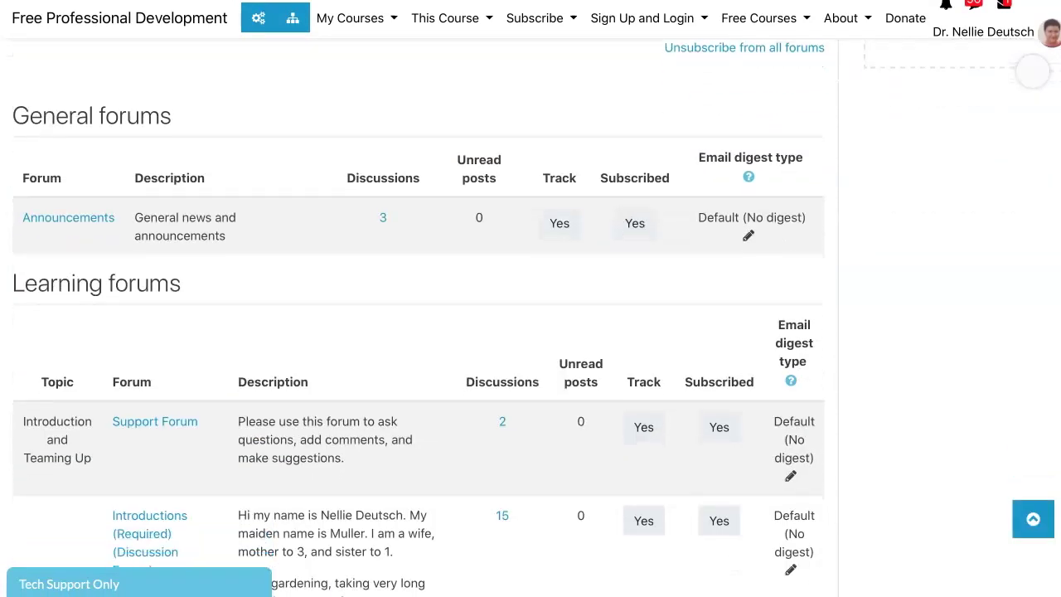
{"action": "scroll", "coordinate": [419, 315], "scroll_direction": "down", "scroll_amount": 3}
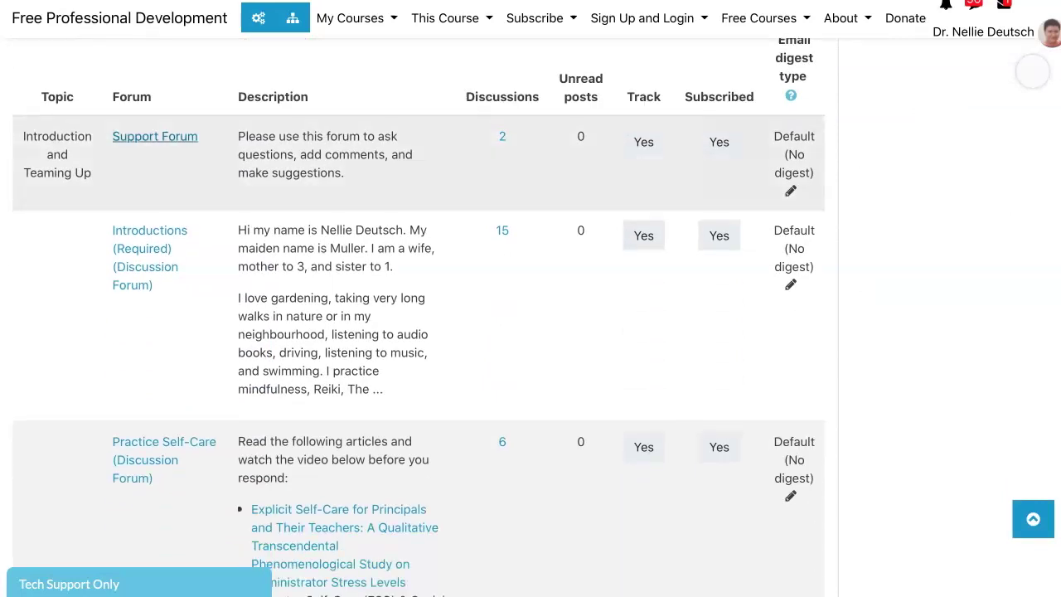
In the Support Forum, keep Unclear Message subscribed and unsubscribe from the Teaming Up discussion
{"action": "left_click", "coordinate": [155, 136]}
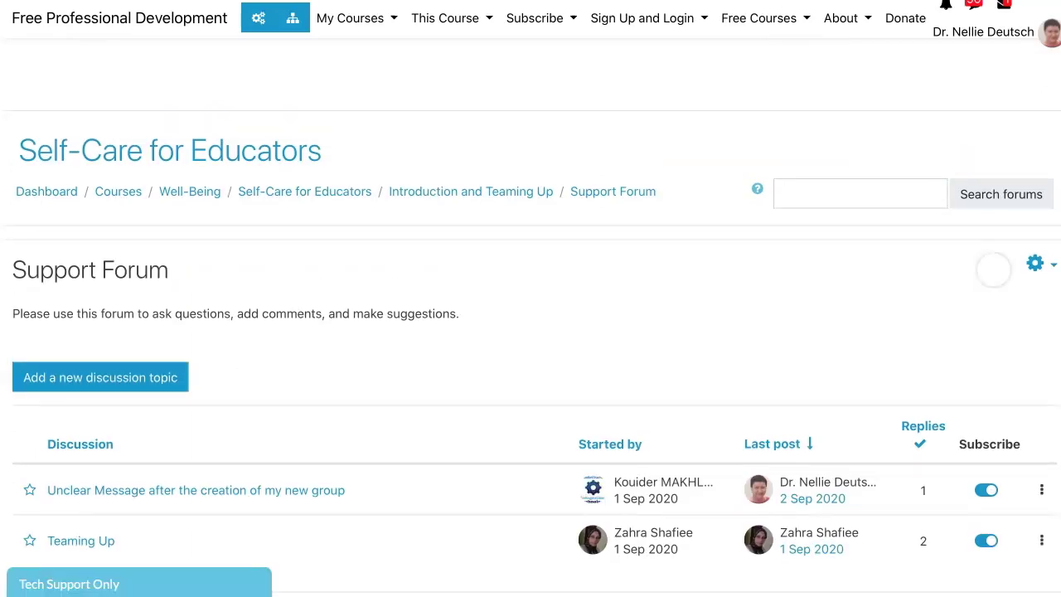
{"action": "scroll", "coordinate": [530, 332], "scroll_direction": "down", "scroll_amount": 1}
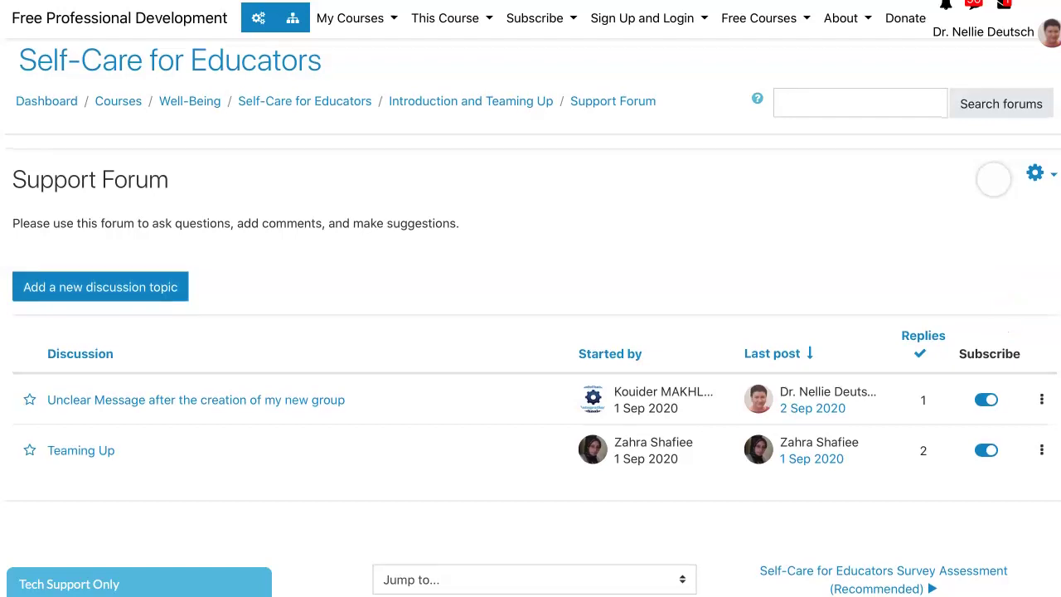
{"action": "scroll", "coordinate": [530, 331], "scroll_direction": "up", "scroll_amount": 1}
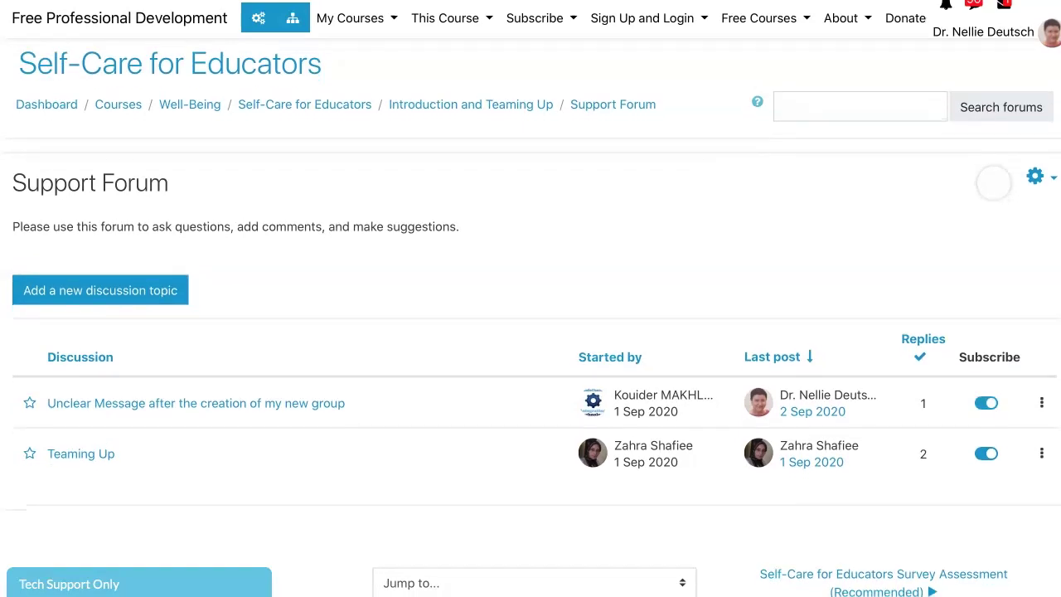
{"action": "left_click", "coordinate": [985, 403]}
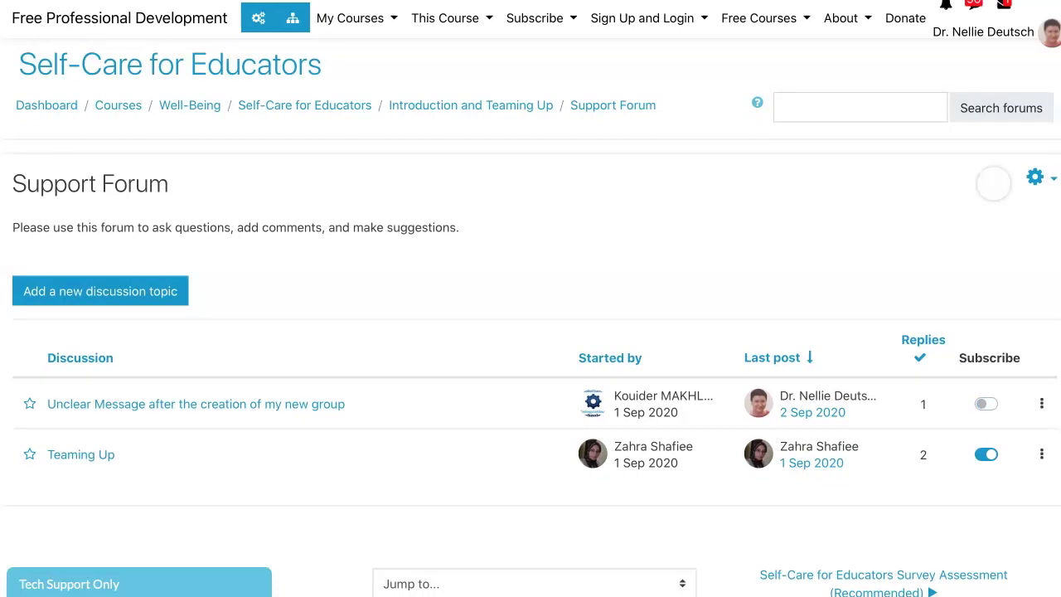
{"action": "left_click", "coordinate": [985, 403]}
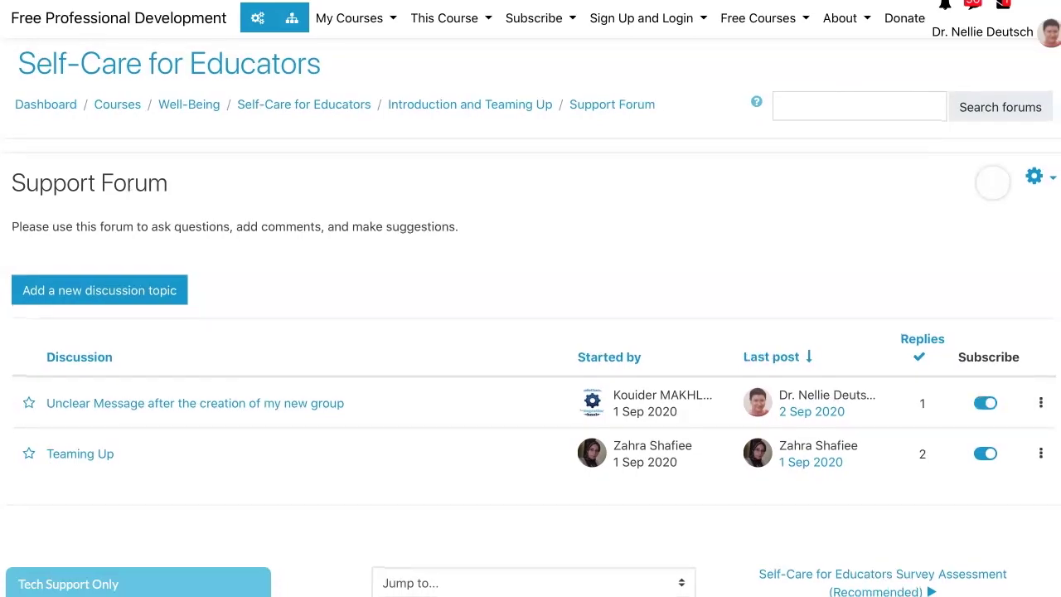
{"action": "scroll", "coordinate": [531, 332], "scroll_direction": "down", "scroll_amount": 1}
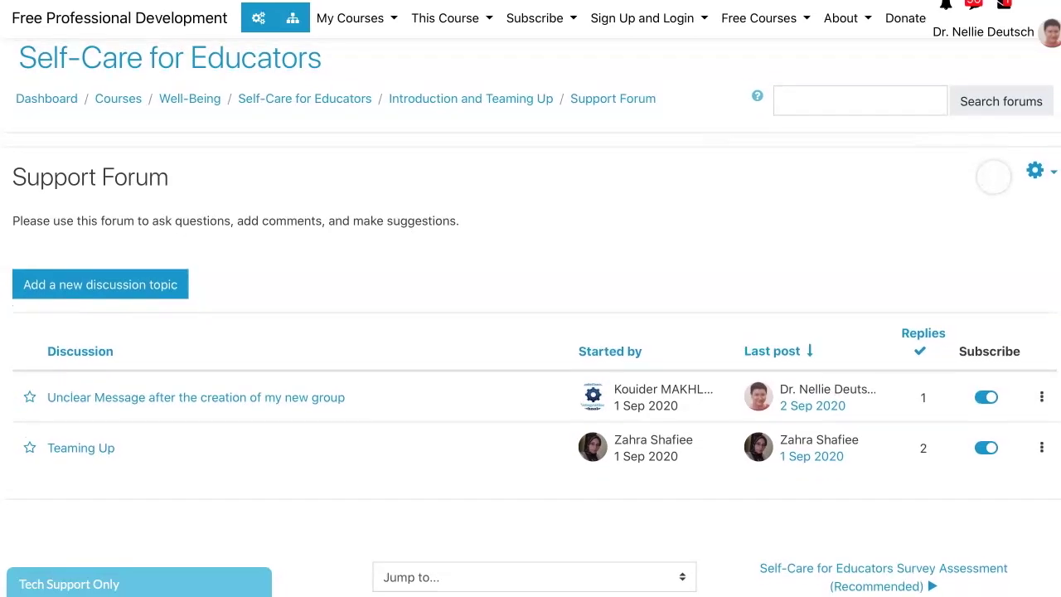
{"action": "left_click", "coordinate": [985, 448]}
{"action": "scroll", "coordinate": [530, 332], "scroll_direction": "up", "scroll_amount": 1}
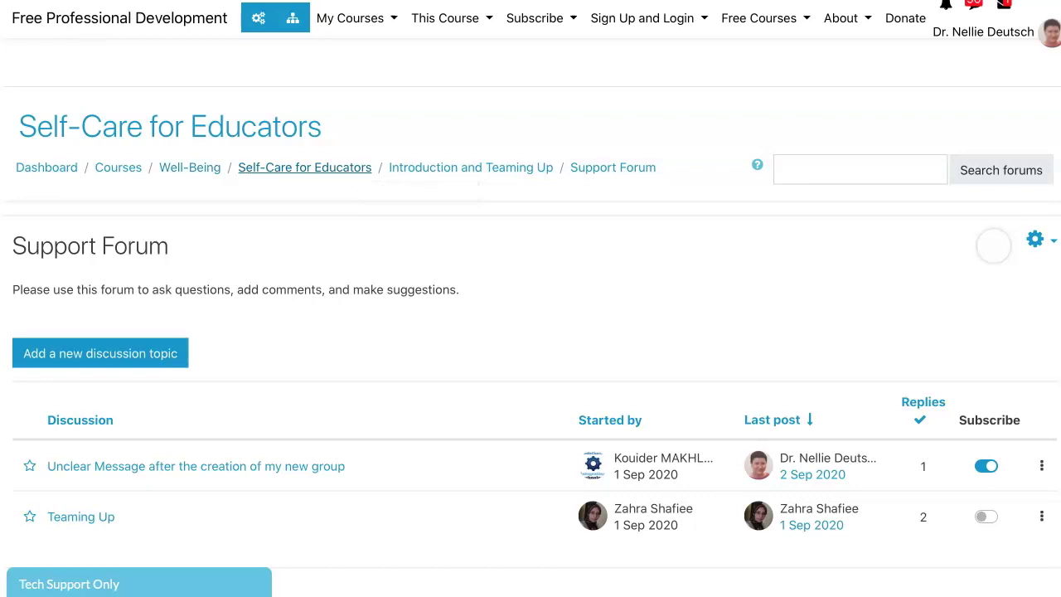
Return to the course page and show the Introduction and Teaming Up section
{"action": "left_click", "coordinate": [304, 167]}
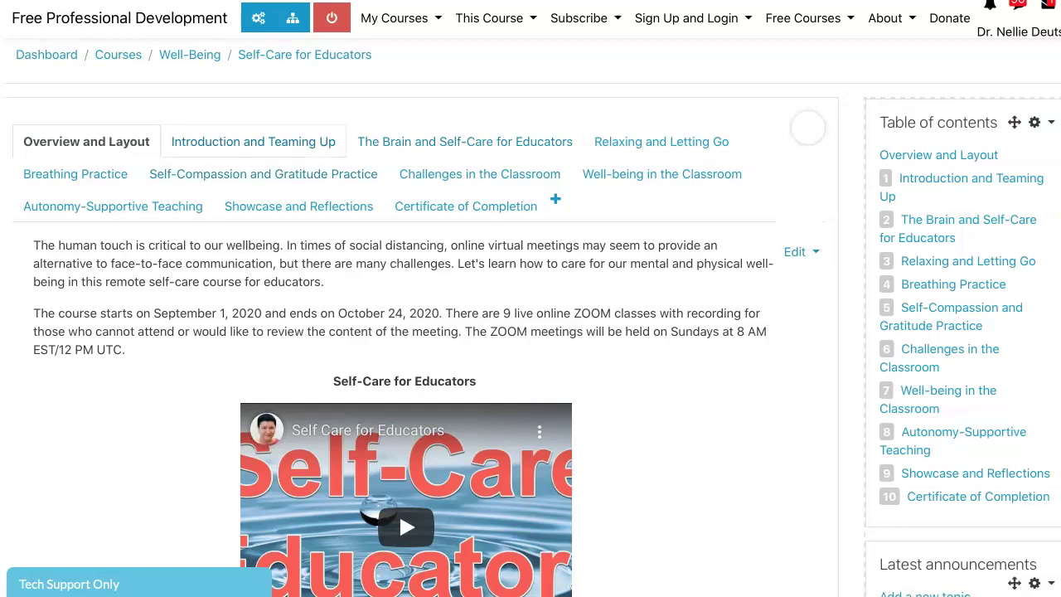
{"action": "left_click", "coordinate": [253, 142]}
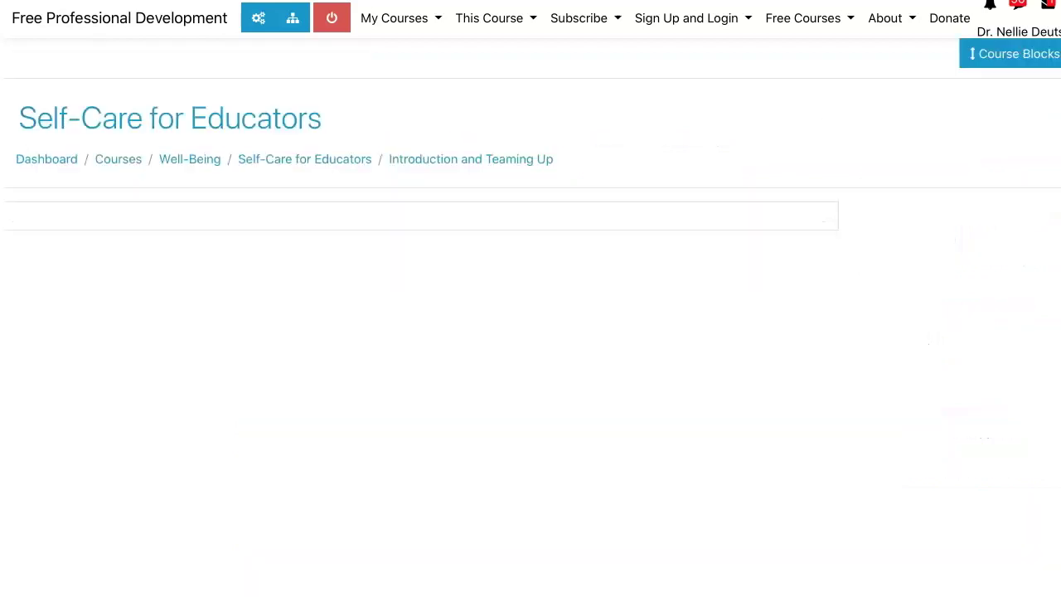
{"action": "scroll", "coordinate": [530, 331], "scroll_direction": "down", "scroll_amount": 8}
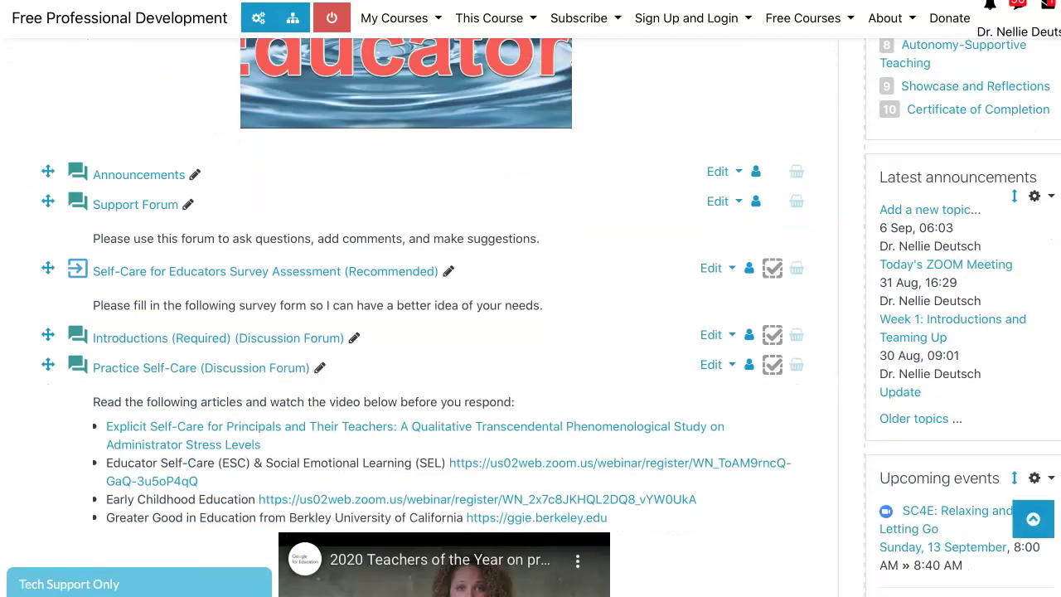
{"action": "scroll", "coordinate": [531, 331], "scroll_direction": "down", "scroll_amount": 5}
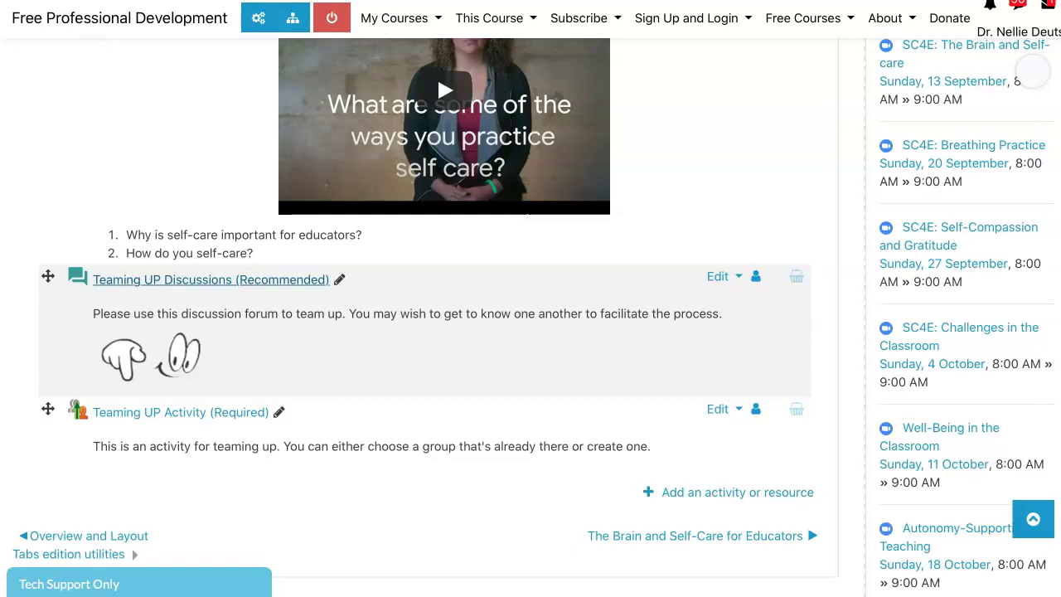
Enter Teaming UP Discussions and read the Educator Immunity and Power of Mind thread
{"action": "left_click", "coordinate": [212, 279]}
{"action": "scroll", "coordinate": [530, 332], "scroll_direction": "down", "scroll_amount": 3}
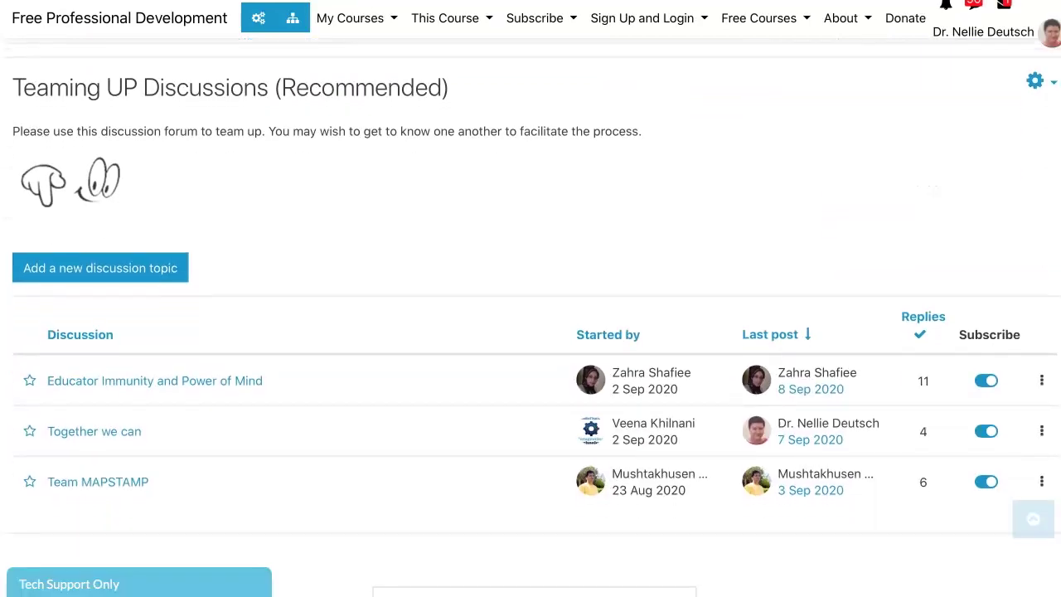
{"action": "scroll", "coordinate": [530, 332], "scroll_direction": "down", "scroll_amount": 2}
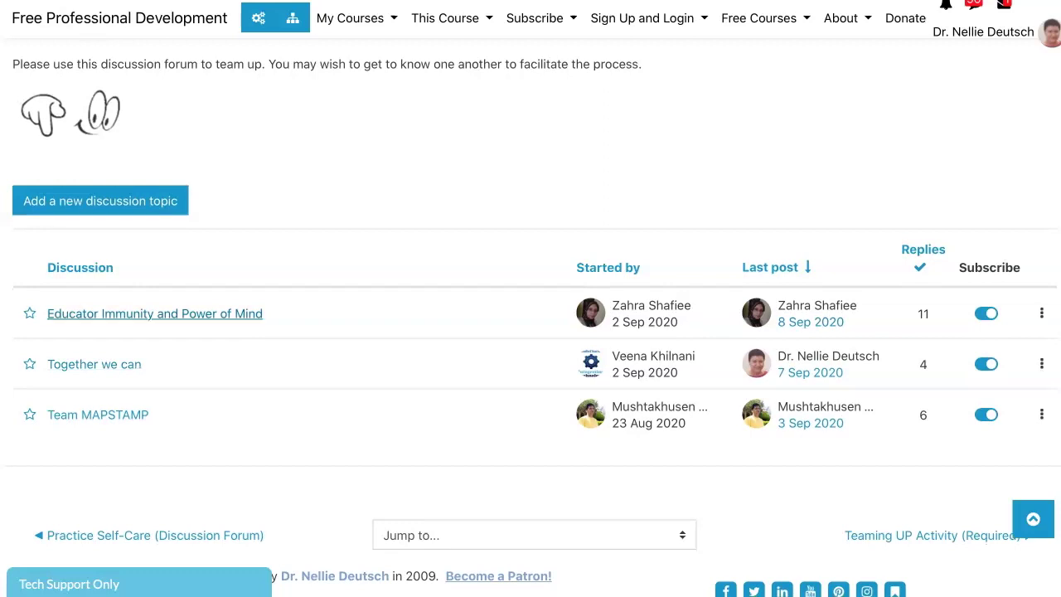
{"action": "left_click", "coordinate": [155, 314]}
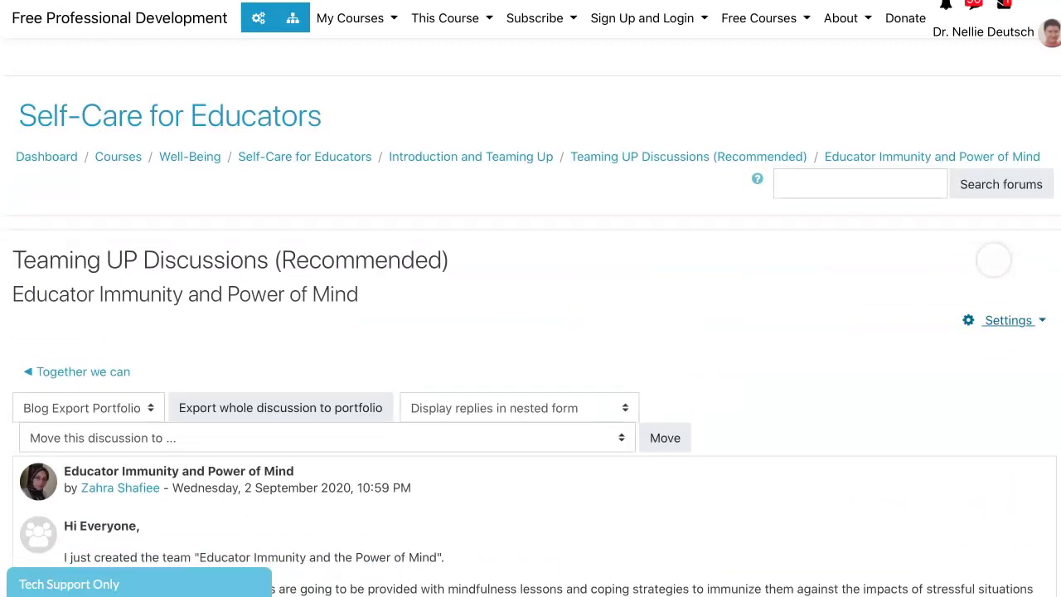
{"action": "scroll", "coordinate": [992, 260], "scroll_direction": "down", "scroll_amount": 5}
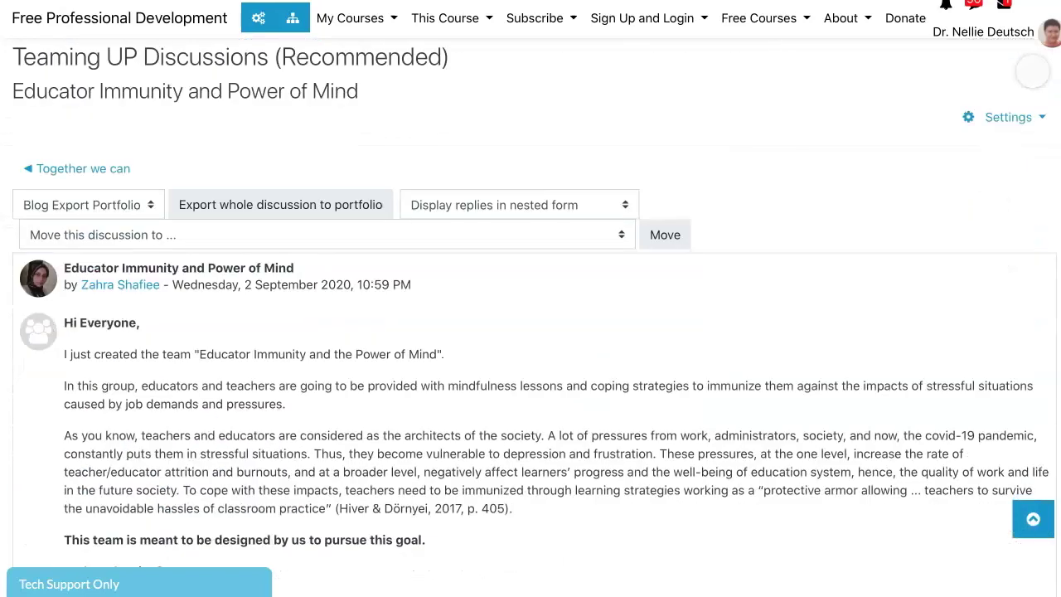
{"action": "scroll", "coordinate": [1032, 73], "scroll_direction": "down", "scroll_amount": 3}
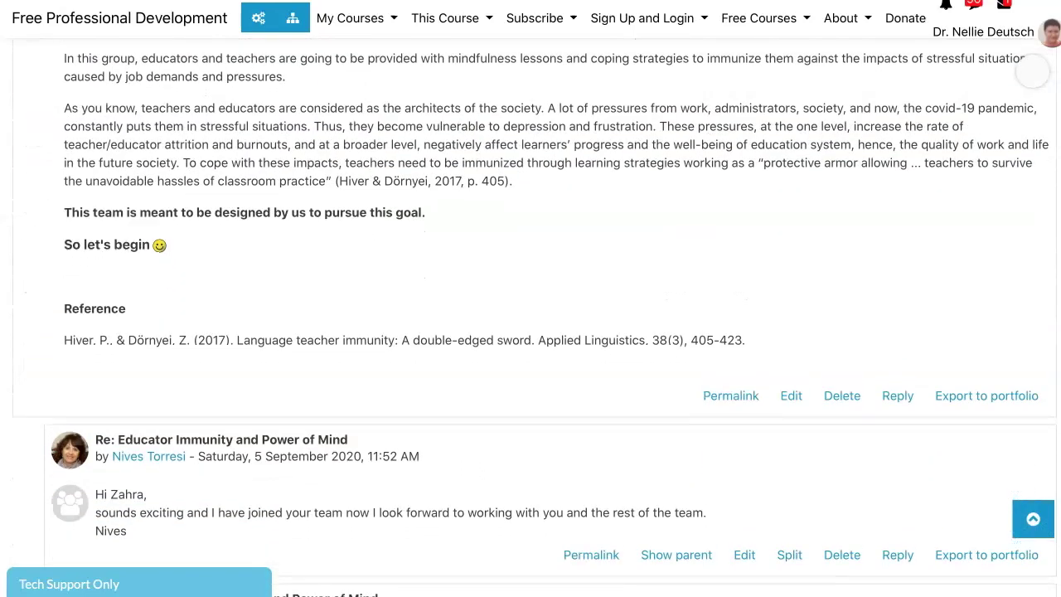
{"action": "scroll", "coordinate": [993, 294], "scroll_direction": "up", "scroll_amount": 7}
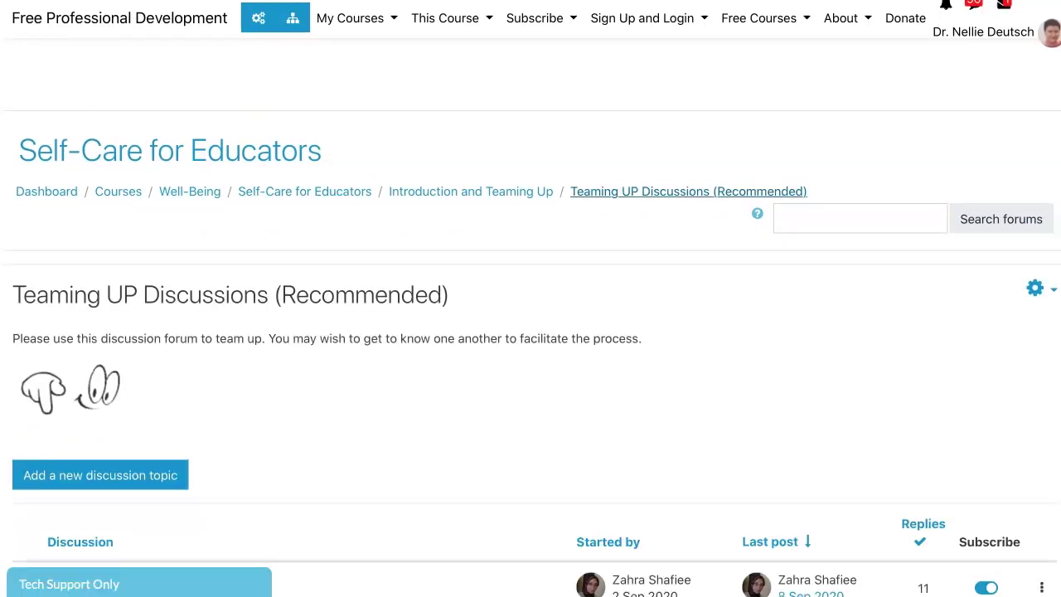
{"action": "scroll", "coordinate": [530, 332], "scroll_direction": "down", "scroll_amount": 2}
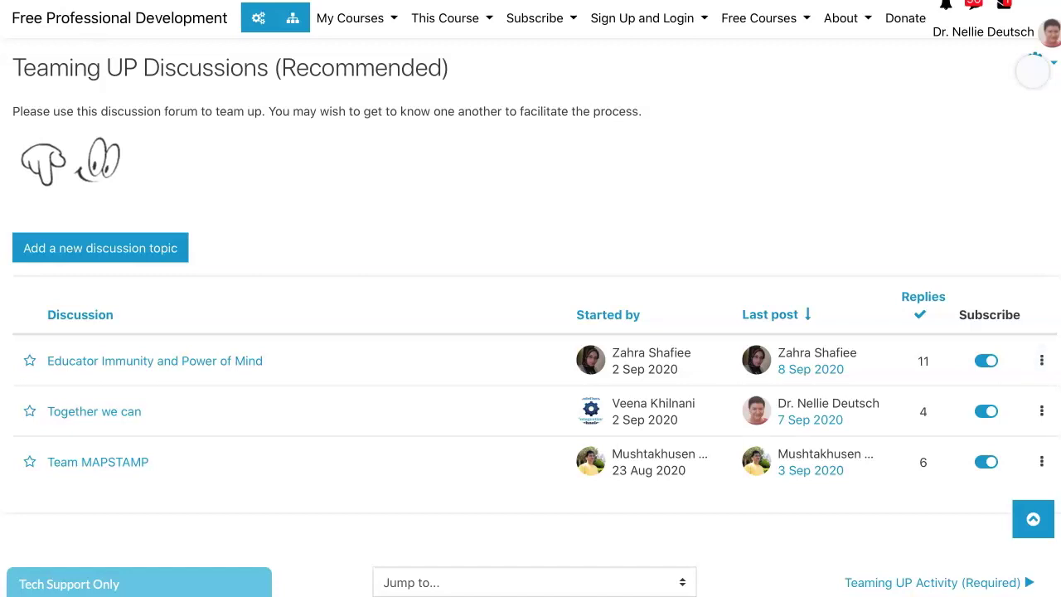
{"action": "scroll", "coordinate": [531, 321], "scroll_direction": "up", "scroll_amount": 3}
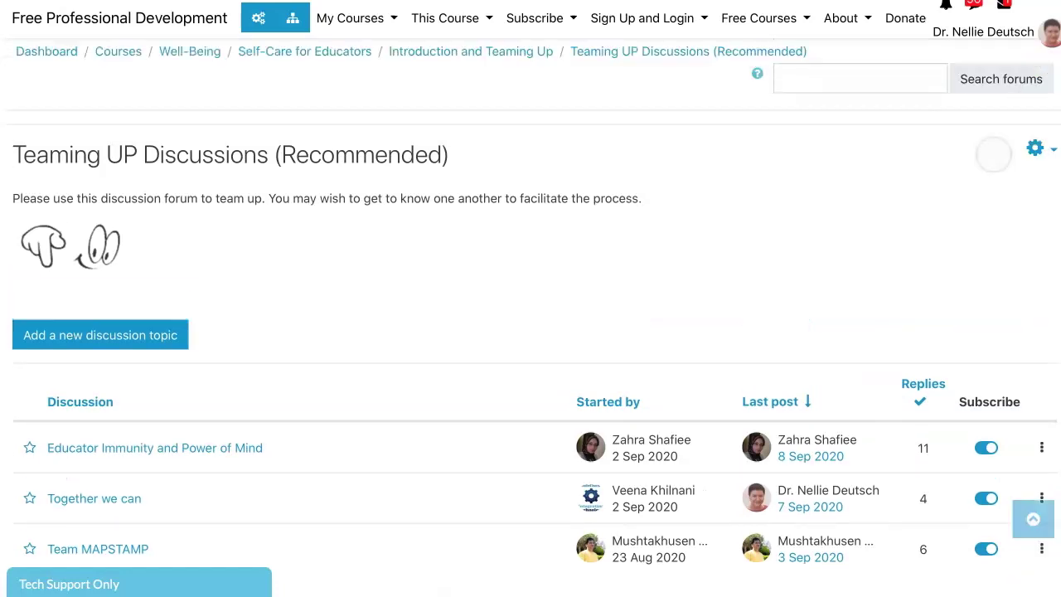
{"action": "scroll", "coordinate": [530, 322], "scroll_direction": "up", "scroll_amount": 1}
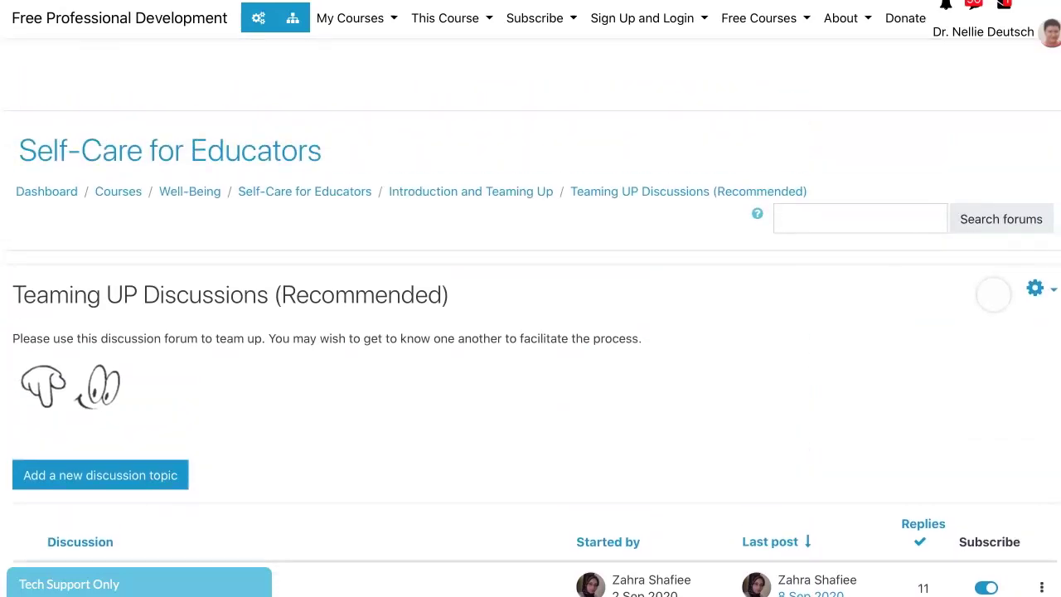
Go to the account Preferences page from the user menu and review its settings
{"action": "left_click", "coordinate": [986, 32]}
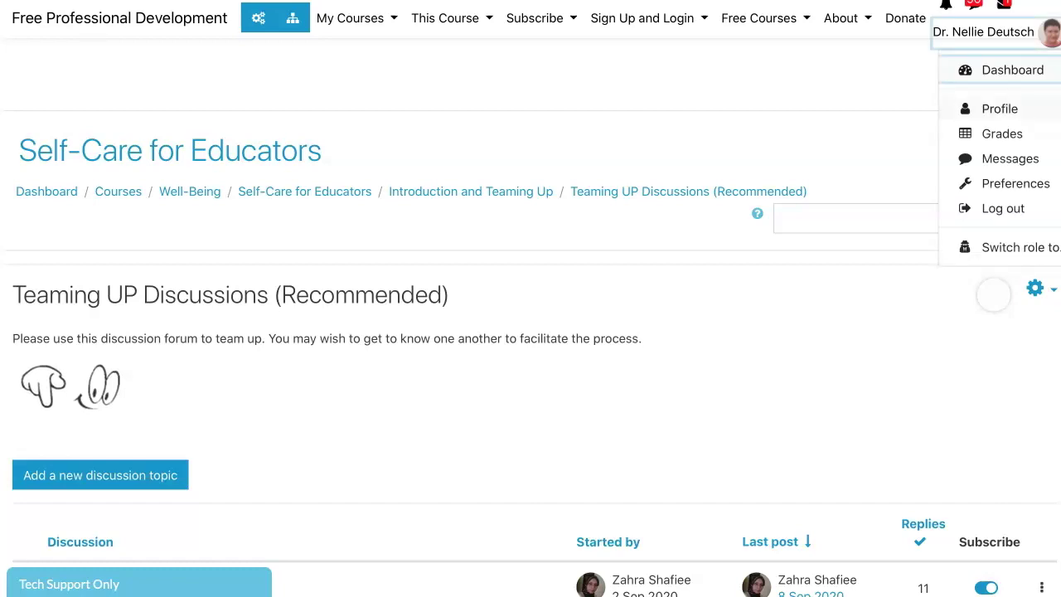
{"action": "key", "text": "Escape"}
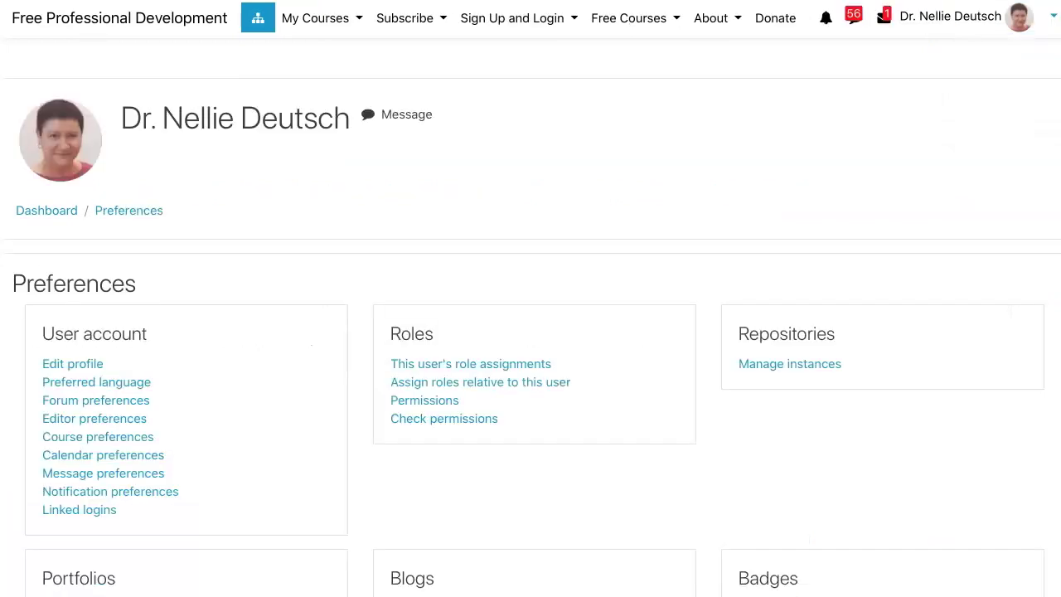
{"action": "scroll", "coordinate": [531, 331], "scroll_direction": "down", "scroll_amount": 2}
{"action": "scroll", "coordinate": [99, 234], "scroll_direction": "down", "scroll_amount": 2}
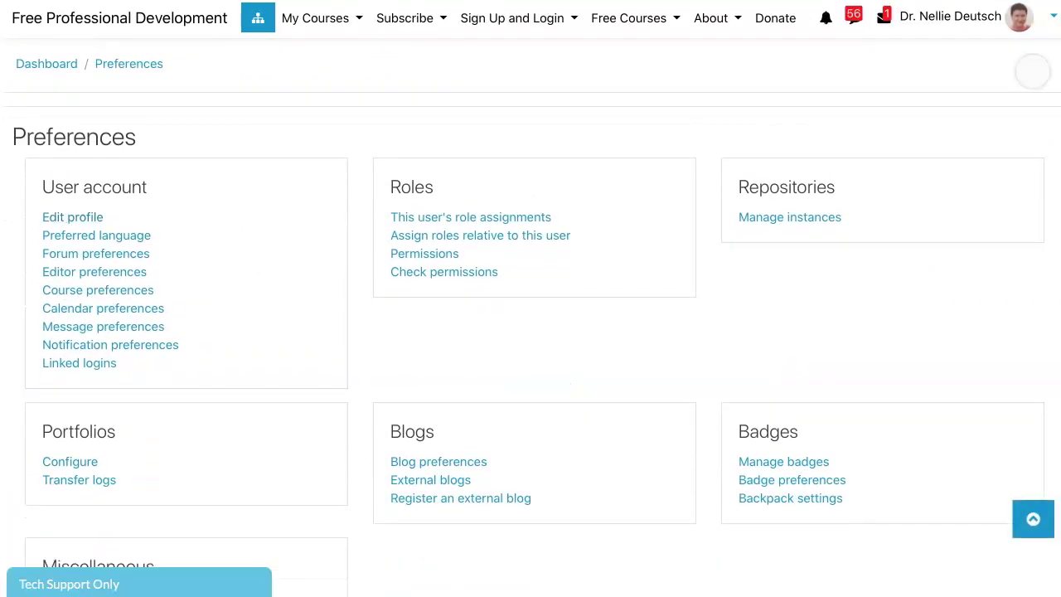
{"action": "scroll", "coordinate": [107, 282], "scroll_direction": "down", "scroll_amount": 2}
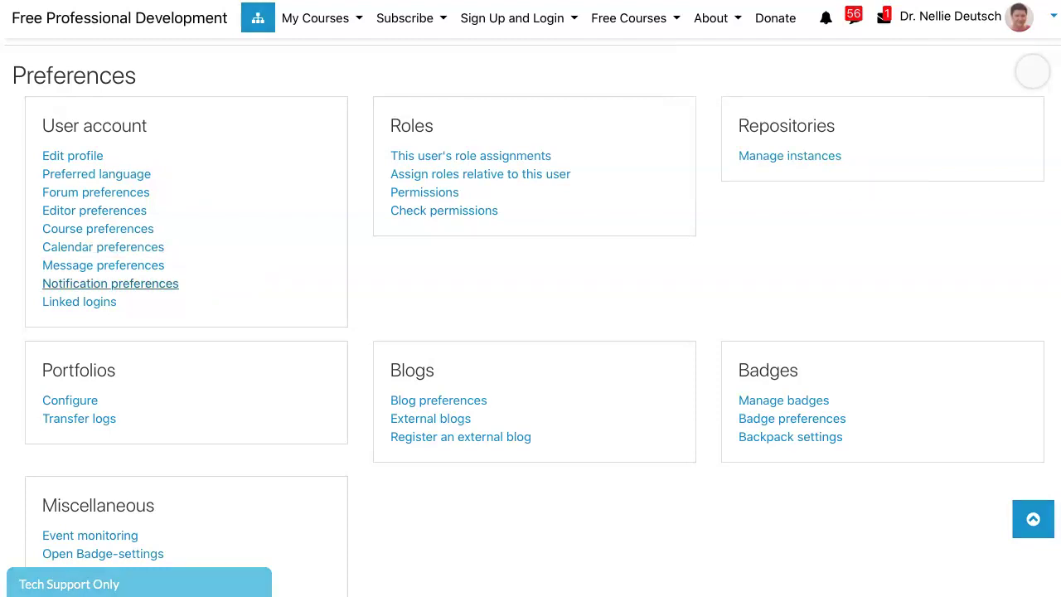
In Notification preferences, turn web notifications On online and offline for assignments, feedback and feedback reminders
{"action": "left_click", "coordinate": [111, 283]}
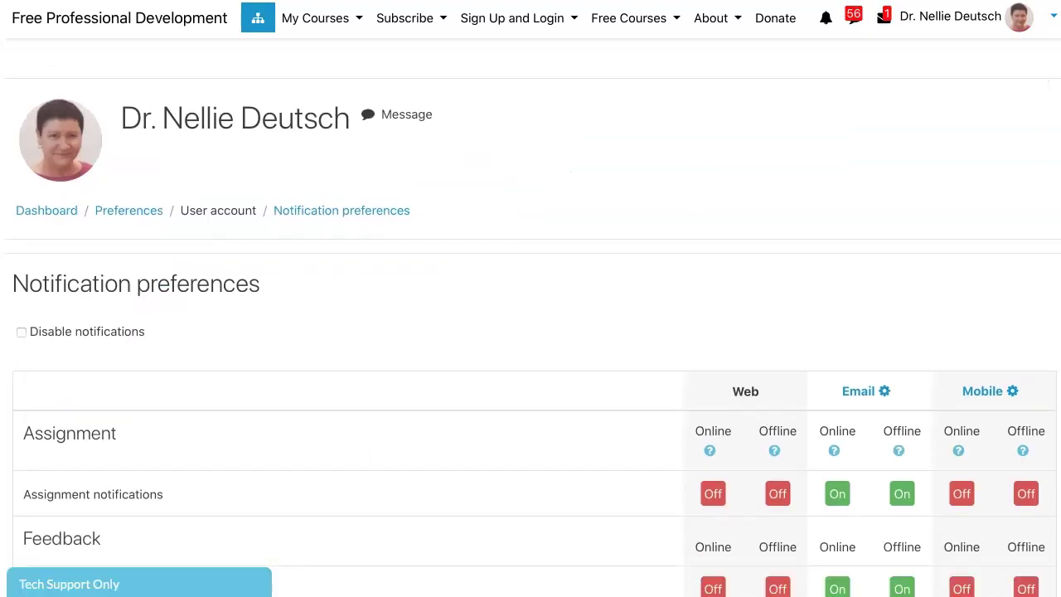
{"action": "scroll", "coordinate": [530, 331], "scroll_direction": "down", "scroll_amount": 3}
{"action": "scroll", "coordinate": [531, 331], "scroll_direction": "up", "scroll_amount": 1}
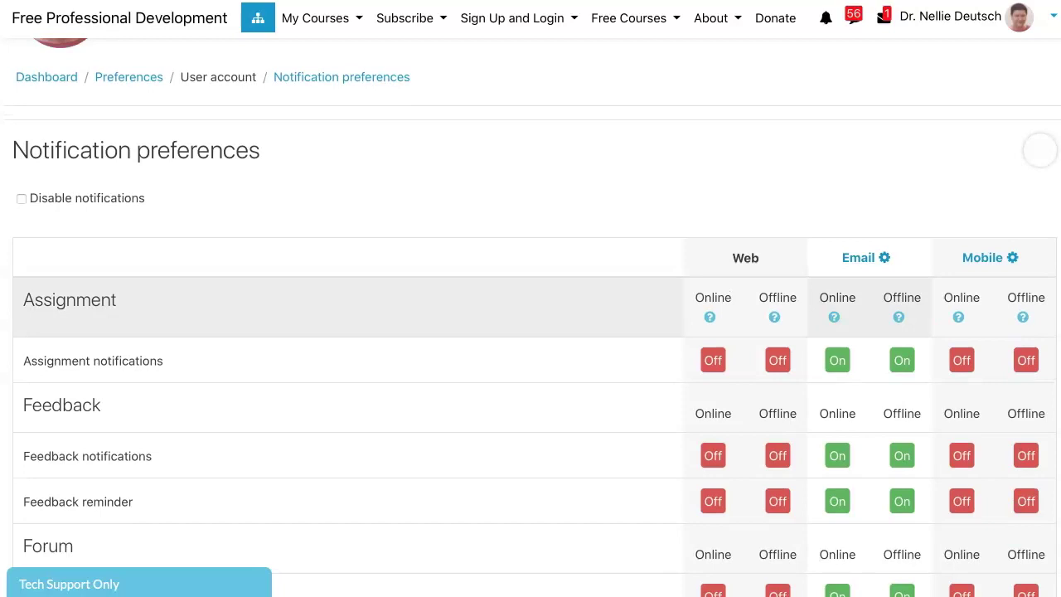
{"action": "scroll", "coordinate": [530, 332], "scroll_direction": "down", "scroll_amount": 1}
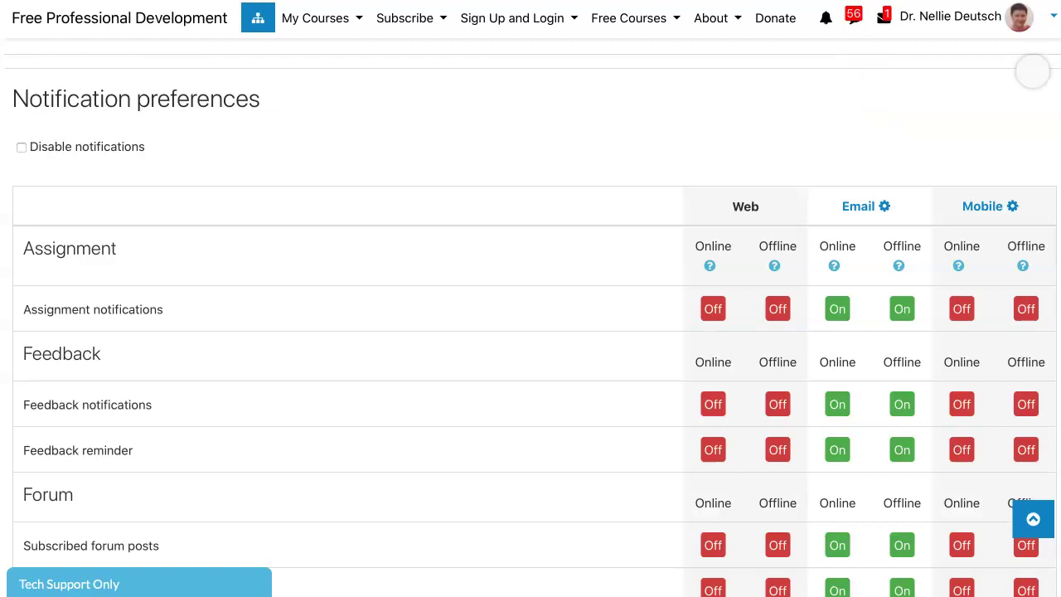
{"action": "mouse_move", "coordinate": [709, 267]}
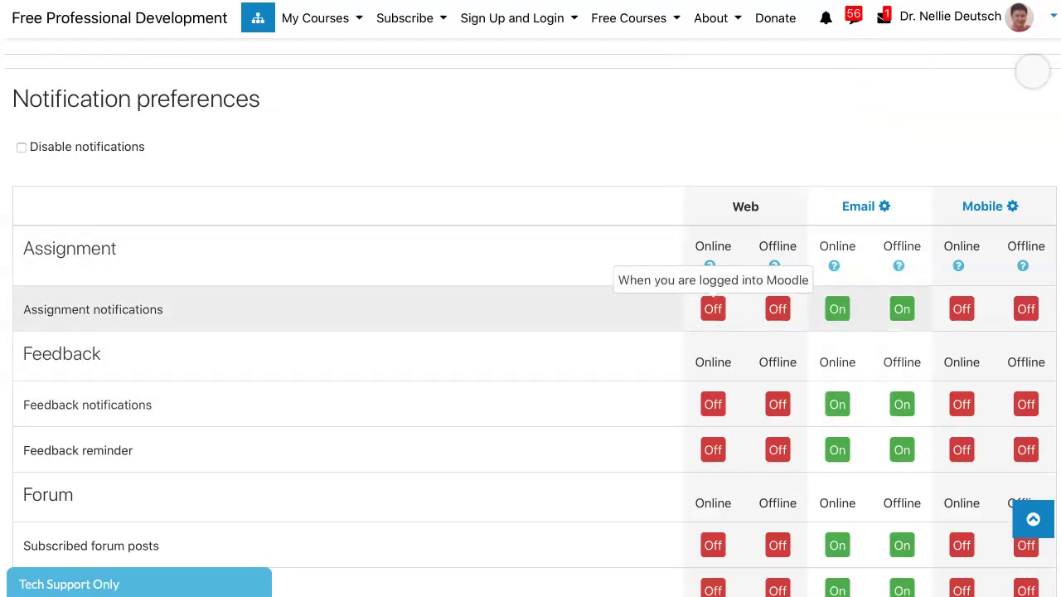
{"action": "left_click", "coordinate": [713, 308]}
{"action": "left_click", "coordinate": [777, 308]}
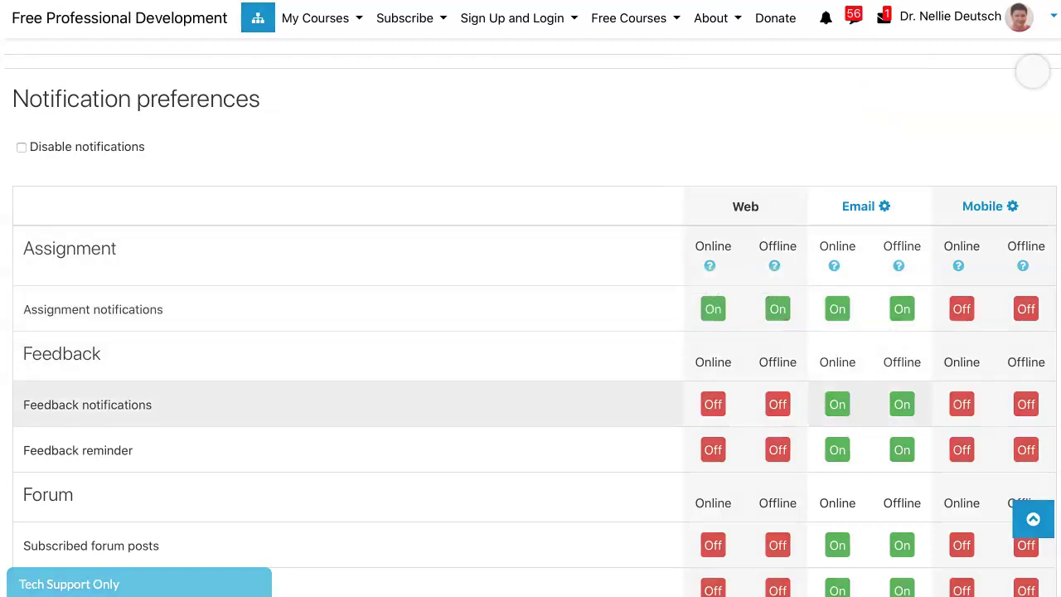
{"action": "left_click", "coordinate": [712, 404]}
{"action": "left_click", "coordinate": [777, 404]}
{"action": "left_click", "coordinate": [712, 449]}
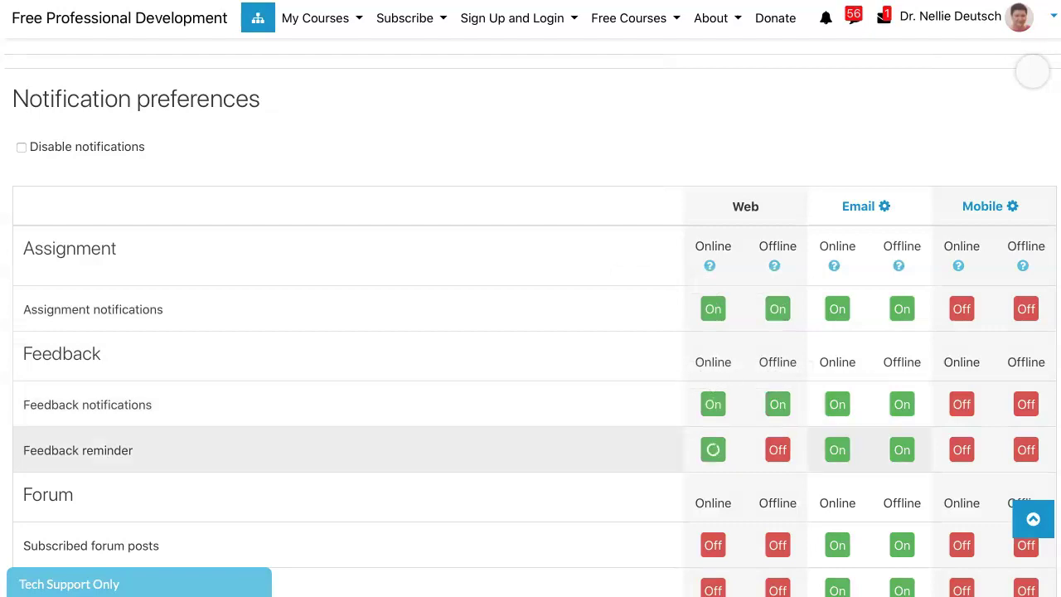
{"action": "left_click", "coordinate": [778, 449]}
Turn web notifications On, online and offline, for subscribed forum posts and forum digests
{"action": "scroll", "coordinate": [778, 374], "scroll_direction": "down", "scroll_amount": 2}
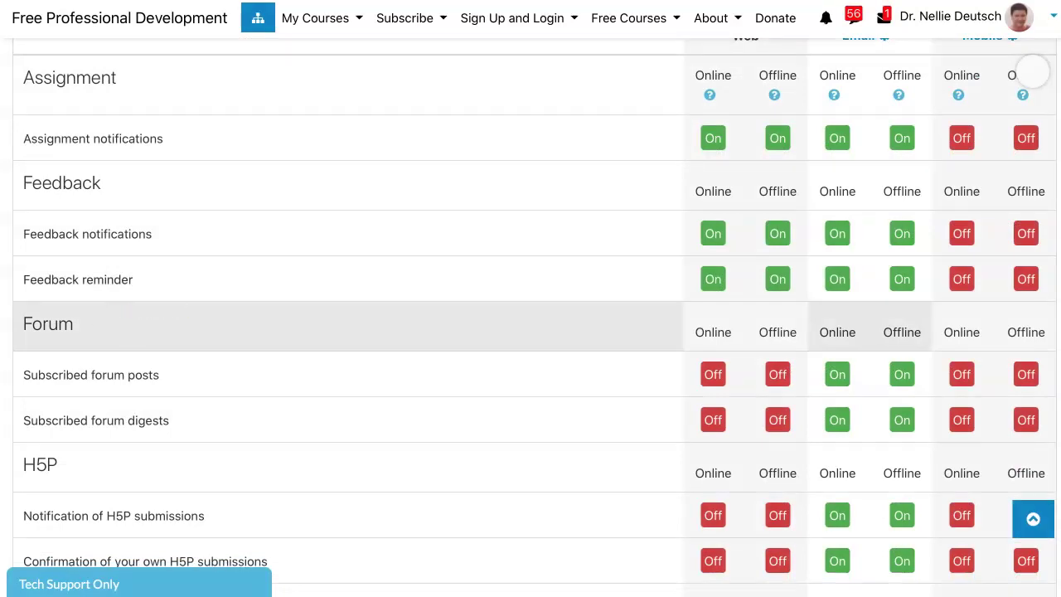
{"action": "left_click", "coordinate": [712, 375]}
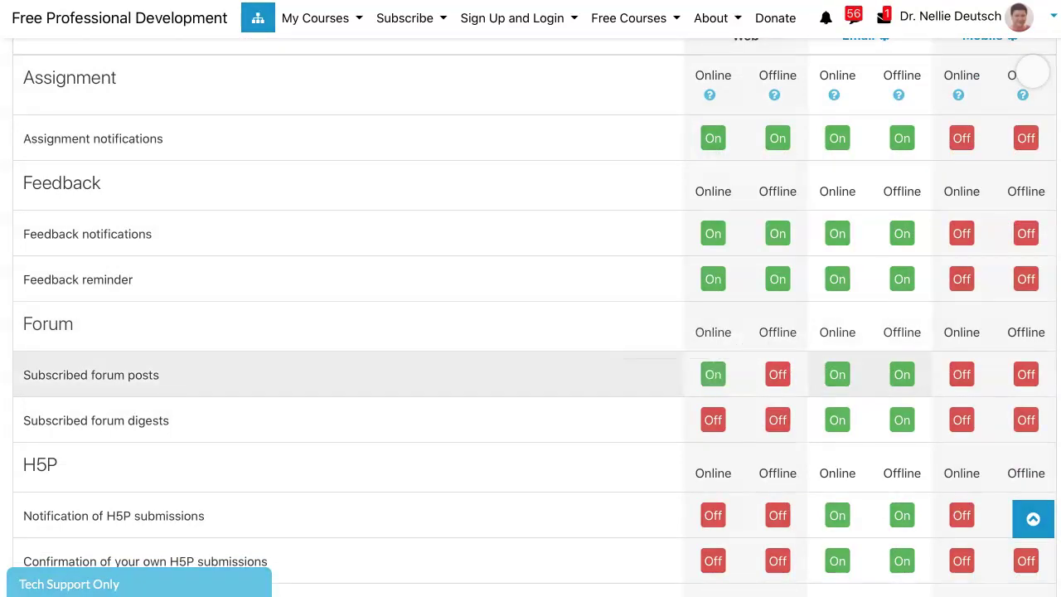
{"action": "left_click", "coordinate": [777, 374]}
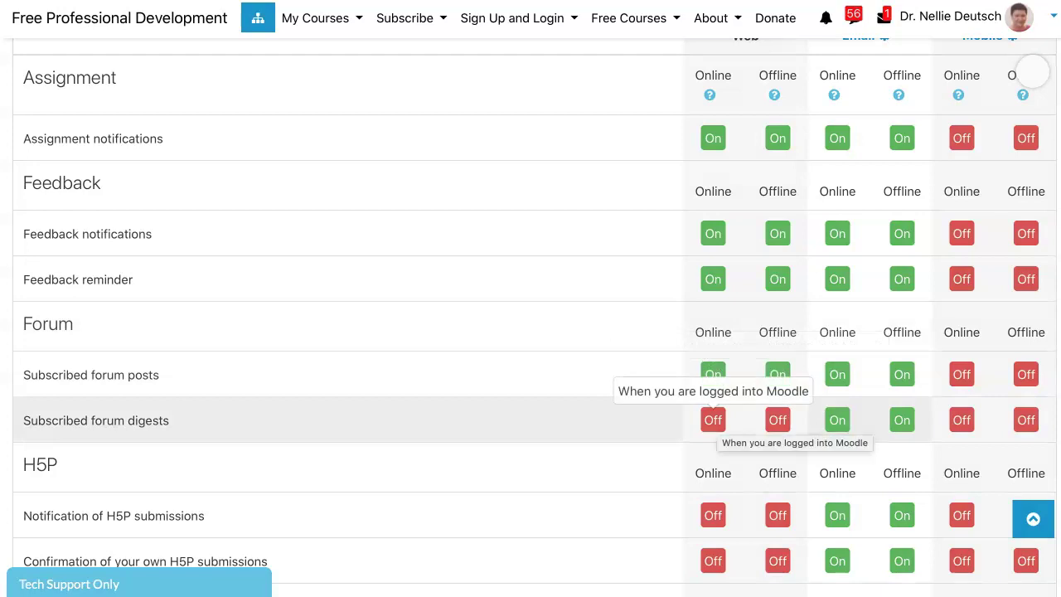
{"action": "left_click", "coordinate": [713, 420]}
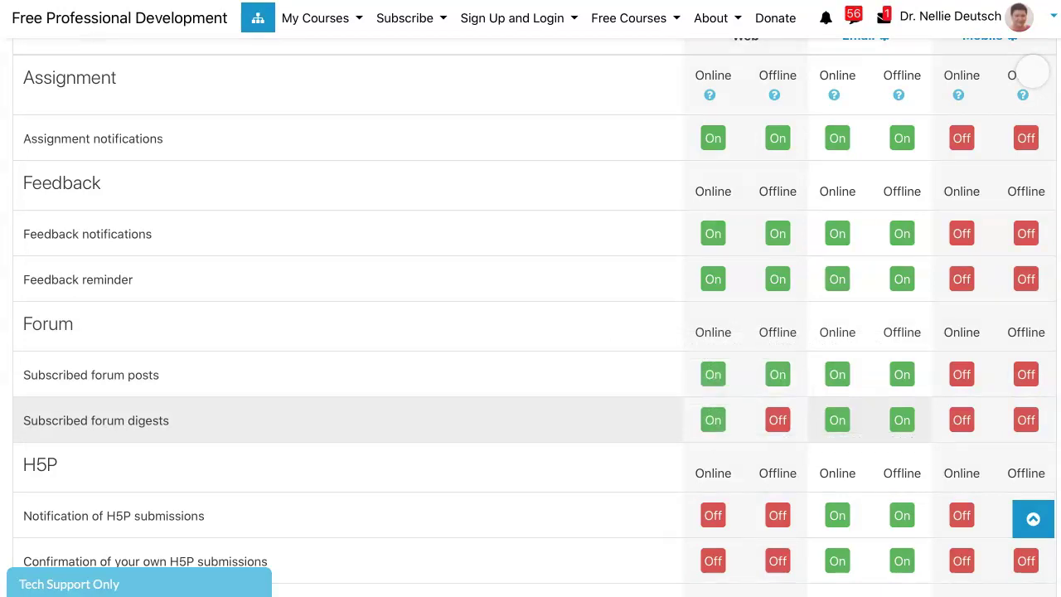
{"action": "left_click", "coordinate": [778, 420]}
{"action": "scroll", "coordinate": [414, 282], "scroll_direction": "up", "scroll_amount": 3}
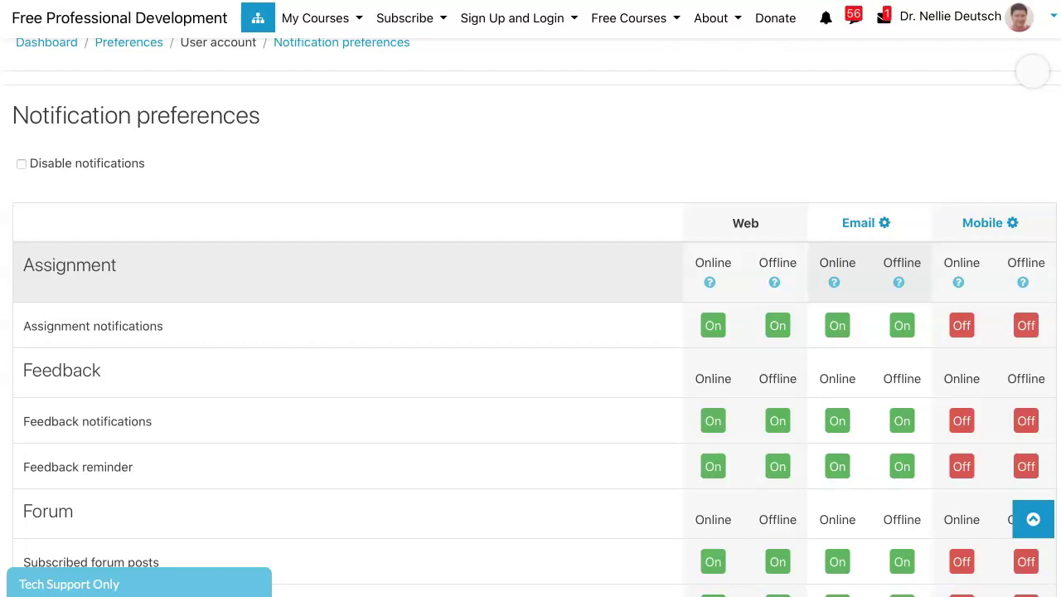
{"action": "scroll", "coordinate": [530, 317], "scroll_direction": "down", "scroll_amount": 1}
{"action": "scroll", "coordinate": [332, 274], "scroll_direction": "down", "scroll_amount": 1}
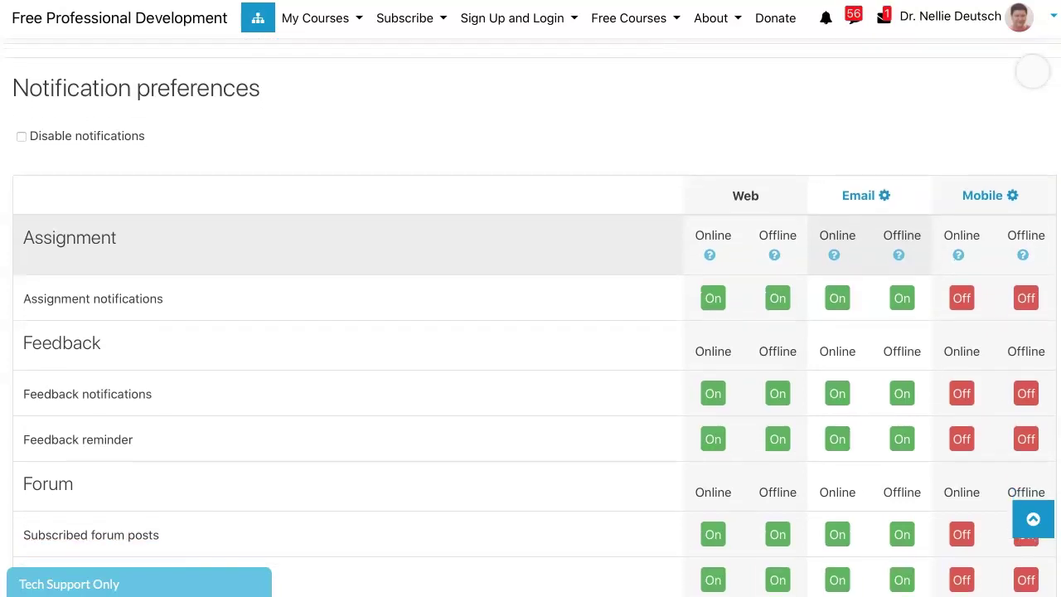